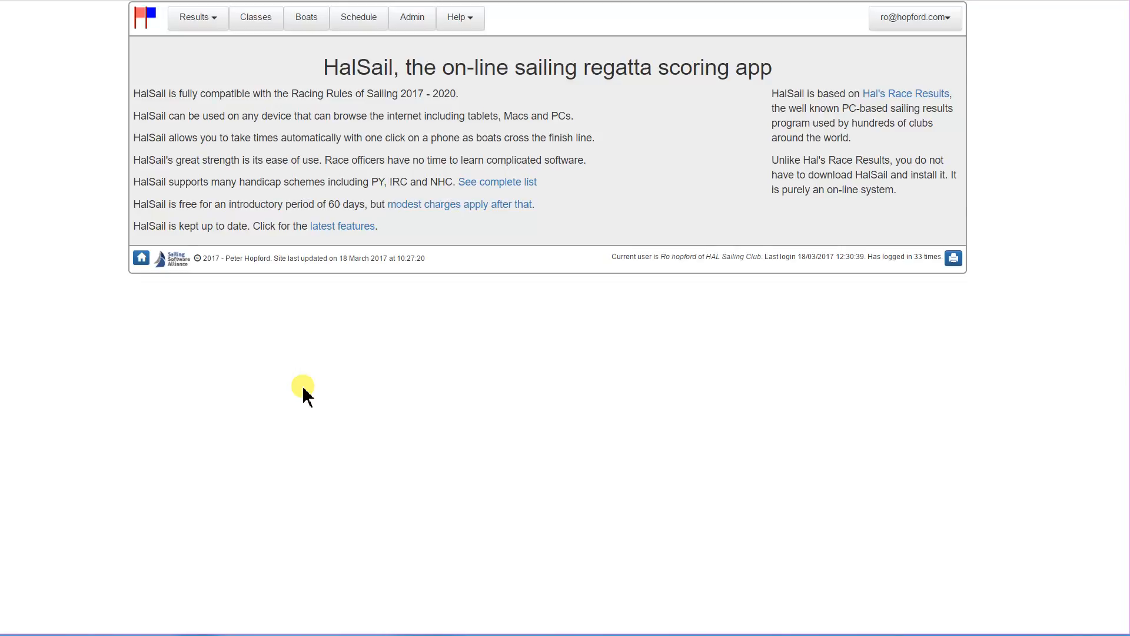
pyautogui.click(203, 26)
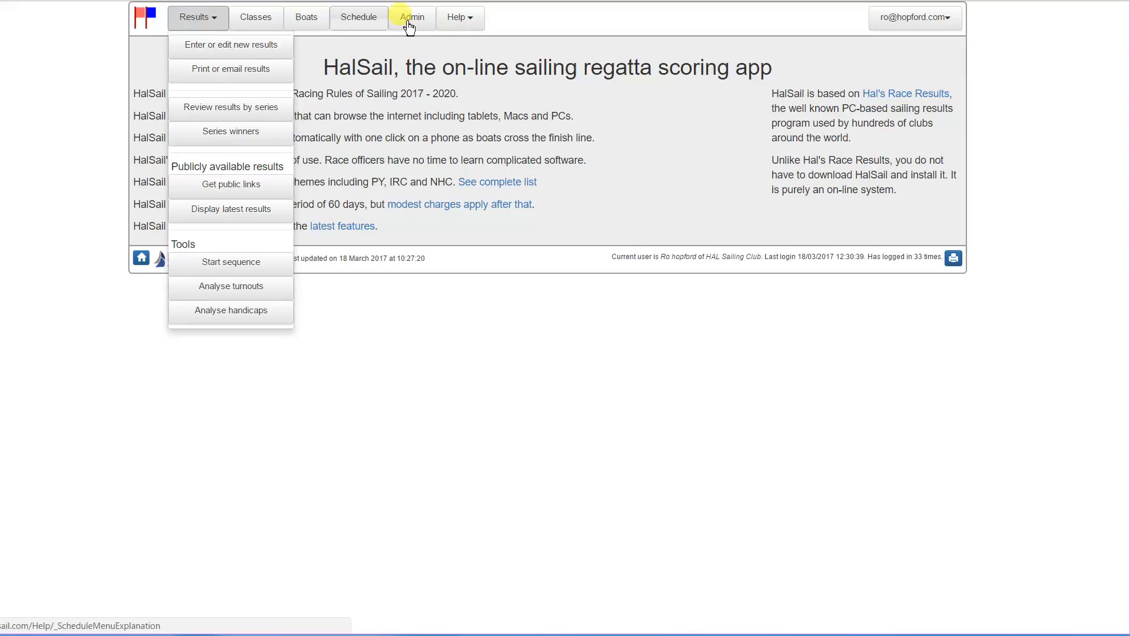
pyautogui.click(457, 23)
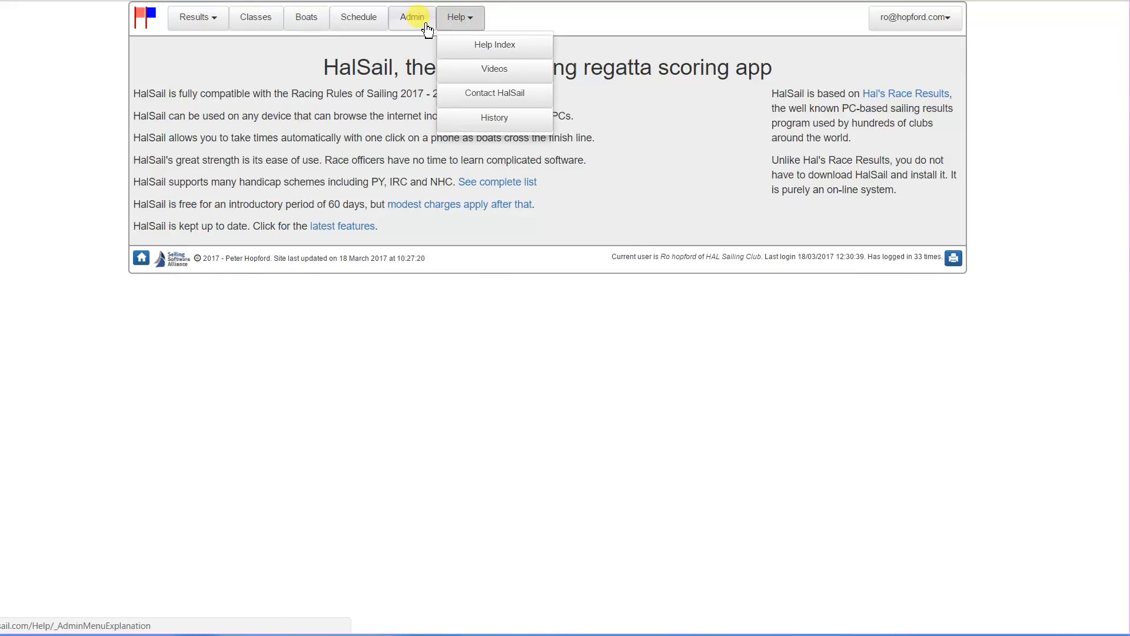
pyautogui.click(307, 22)
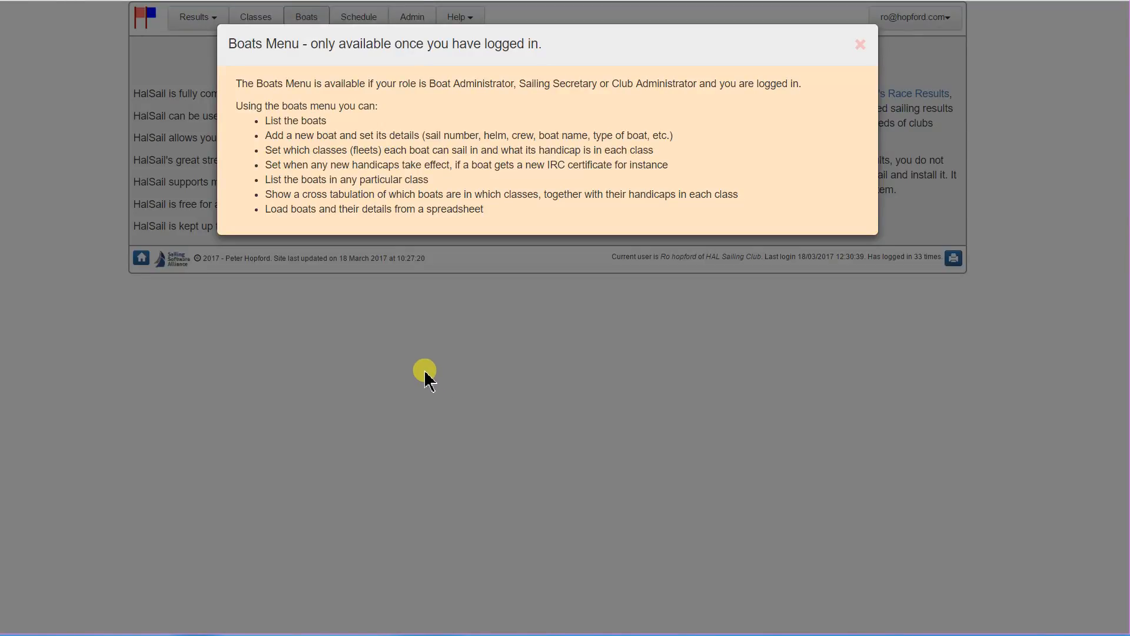
pyautogui.click(860, 45)
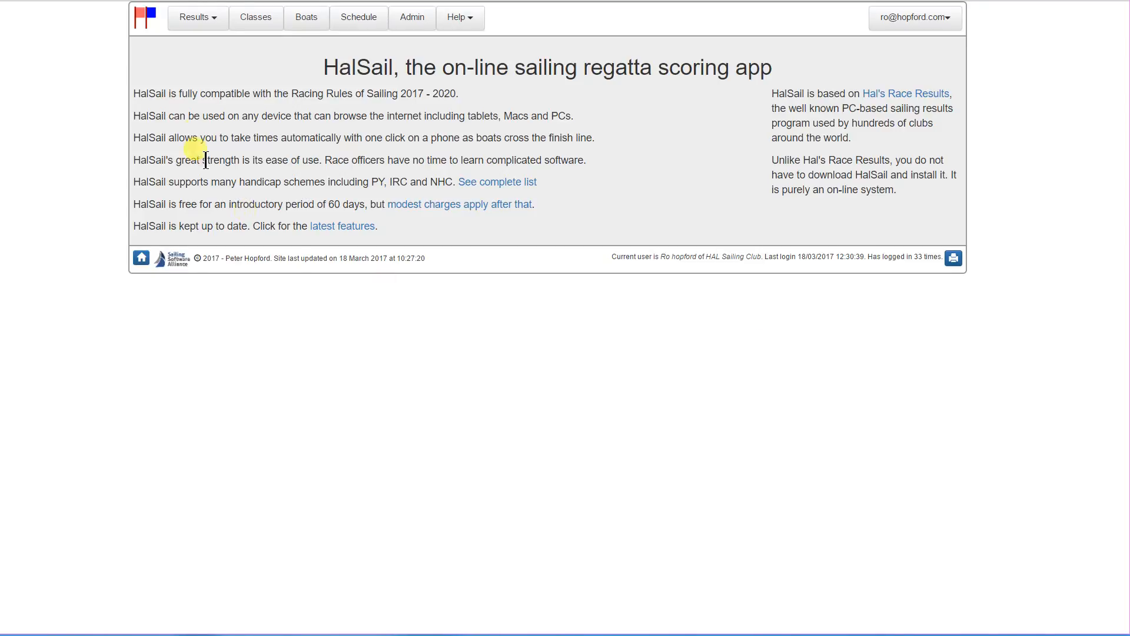
# Step: Start entering results for the Dinghies and Small Cats Evening Race_6 races on 2 Mar 2017
pyautogui.click(200, 22)
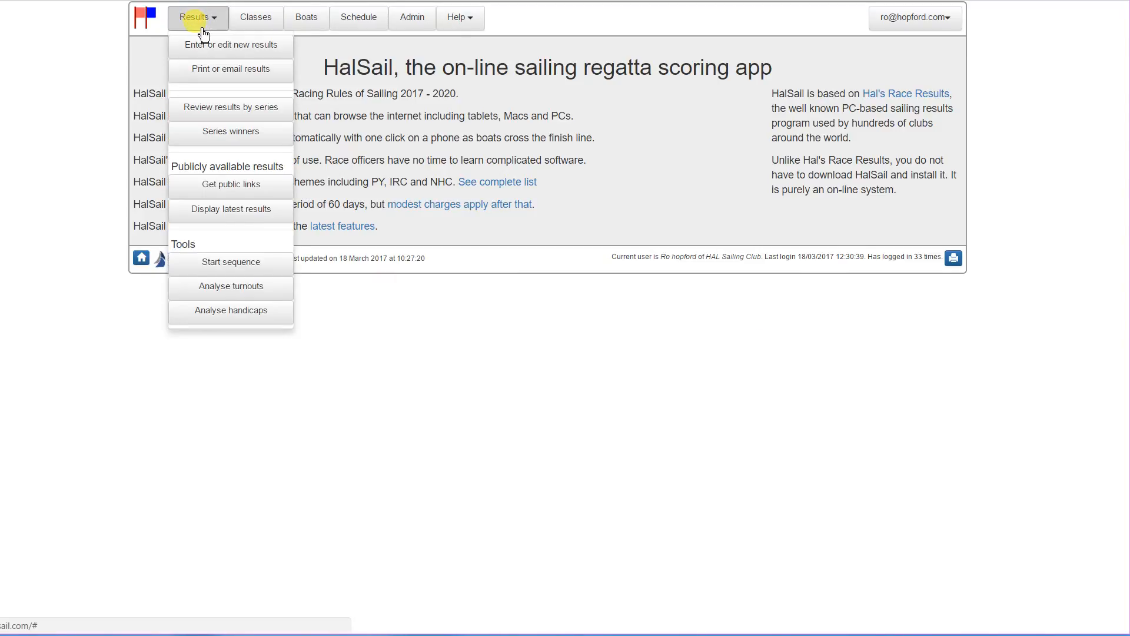
pyautogui.click(211, 53)
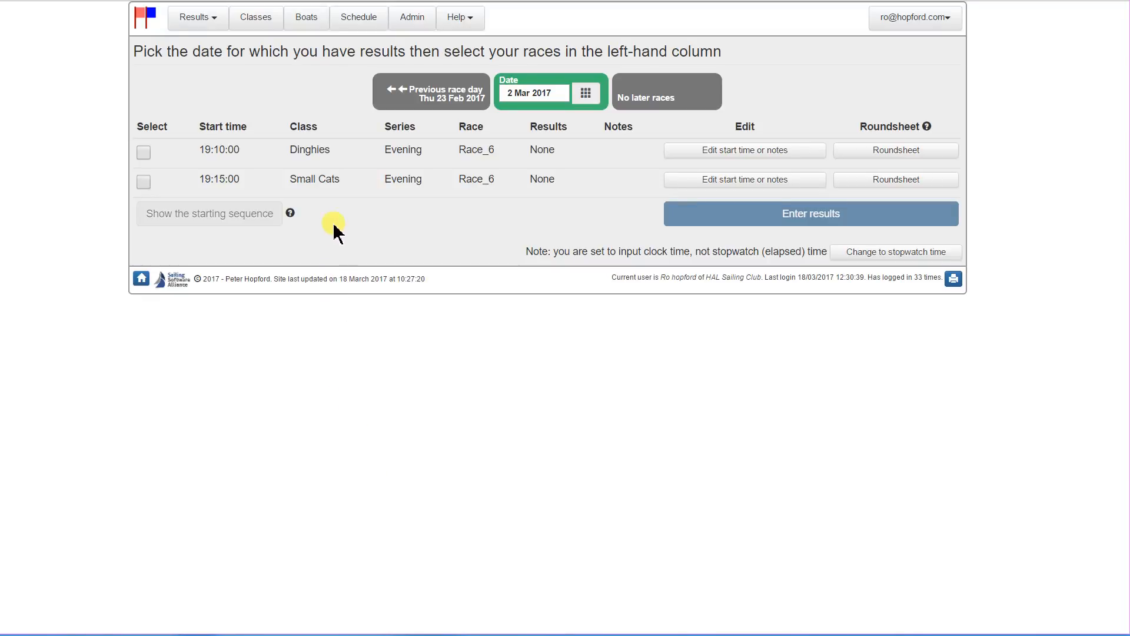
pyautogui.click(142, 152)
pyautogui.click(143, 182)
pyautogui.click(786, 223)
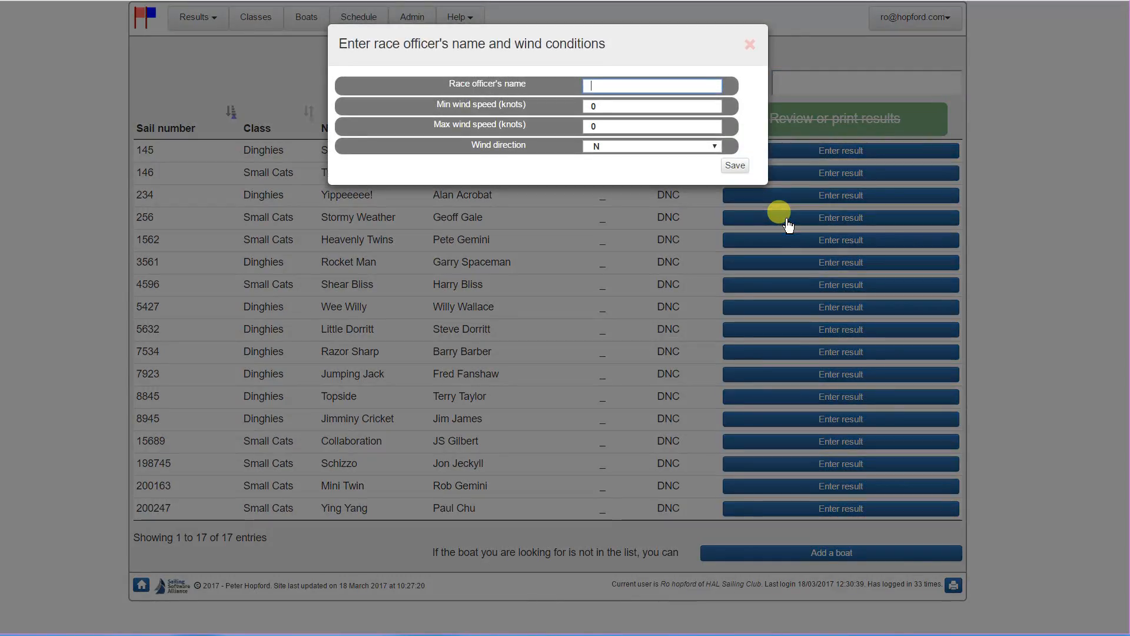
# Step: Enter the race officer's name, wind speeds of 7 to 10 knots and wind direction SW, and save them
pyautogui.write('Peter')
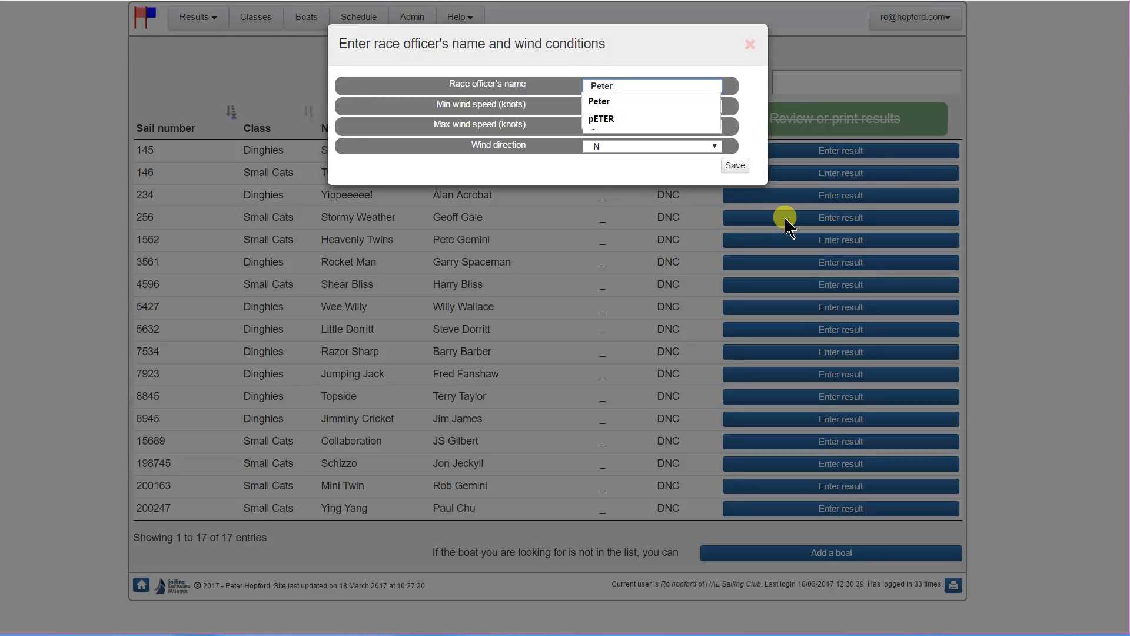
pyautogui.press('Tab')
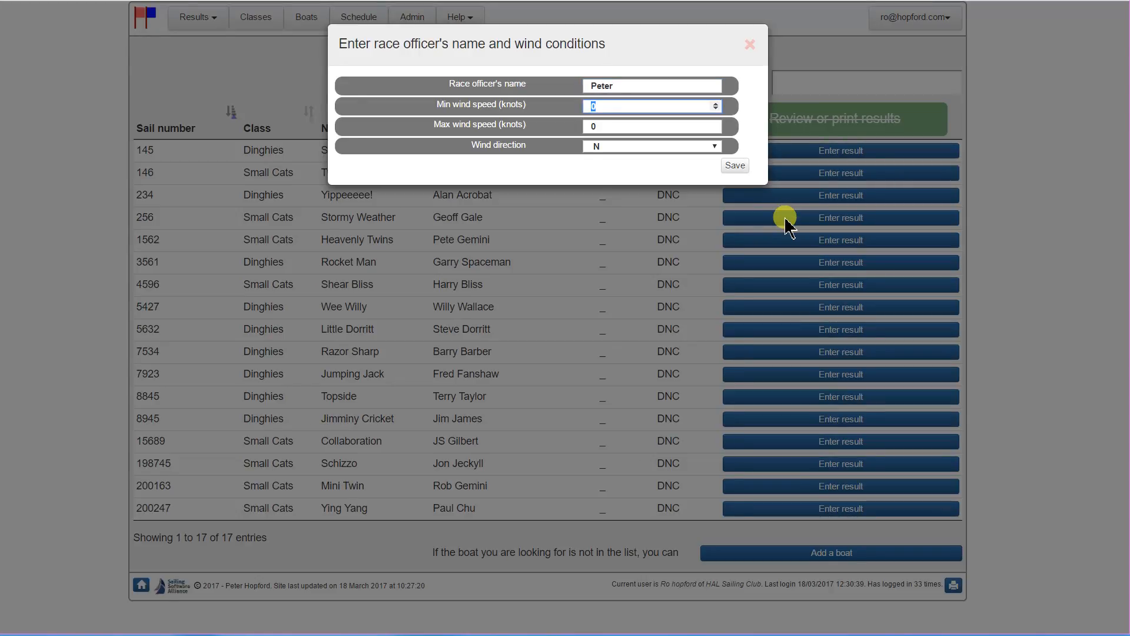
pyautogui.write('1')
pyautogui.press('Up')
pyautogui.press('Tab')
pyautogui.write('10')
pyautogui.press('Tab')
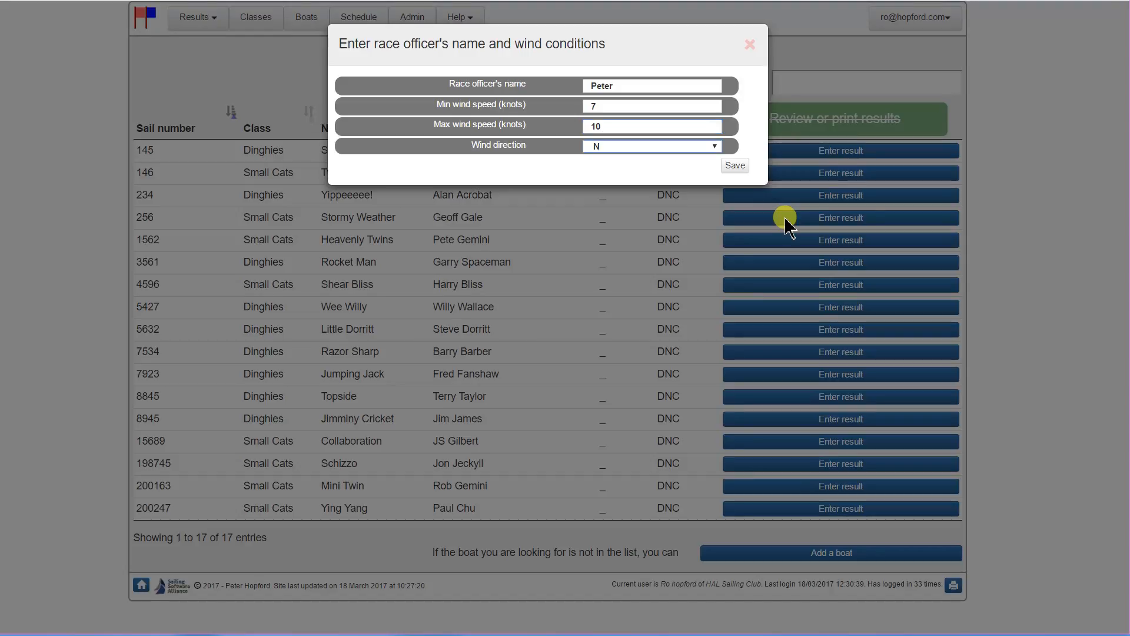
pyautogui.write('sw')
pyautogui.press('Tab')
pyautogui.press('Return')
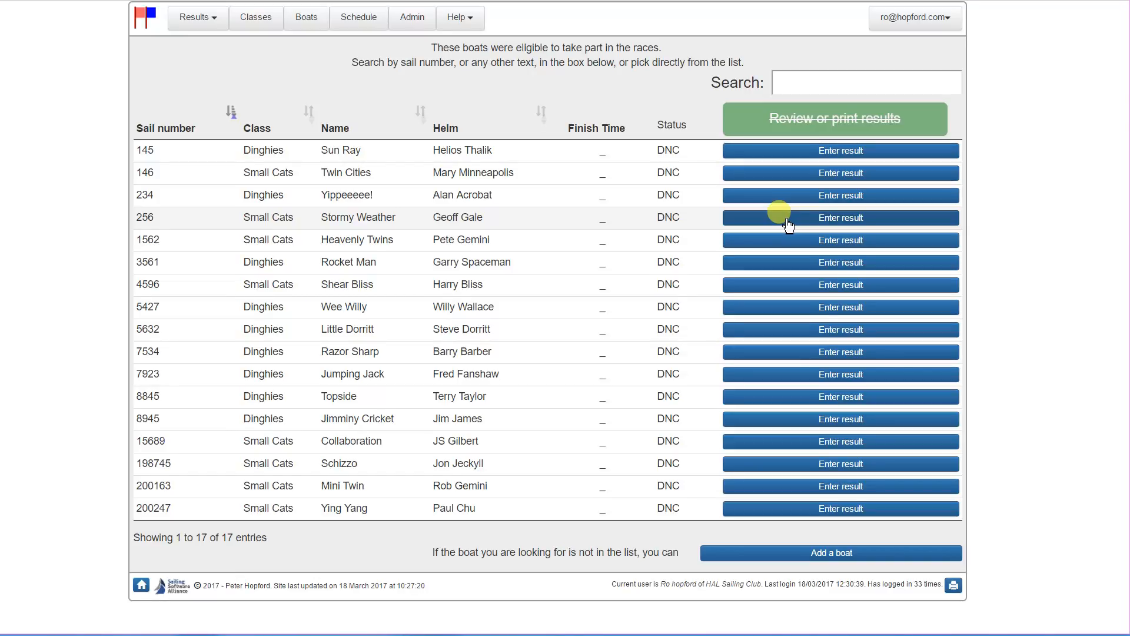
# Step: Find boat 3561 by searching for 35 and save its finish time as 19:55:00
pyautogui.click(792, 79)
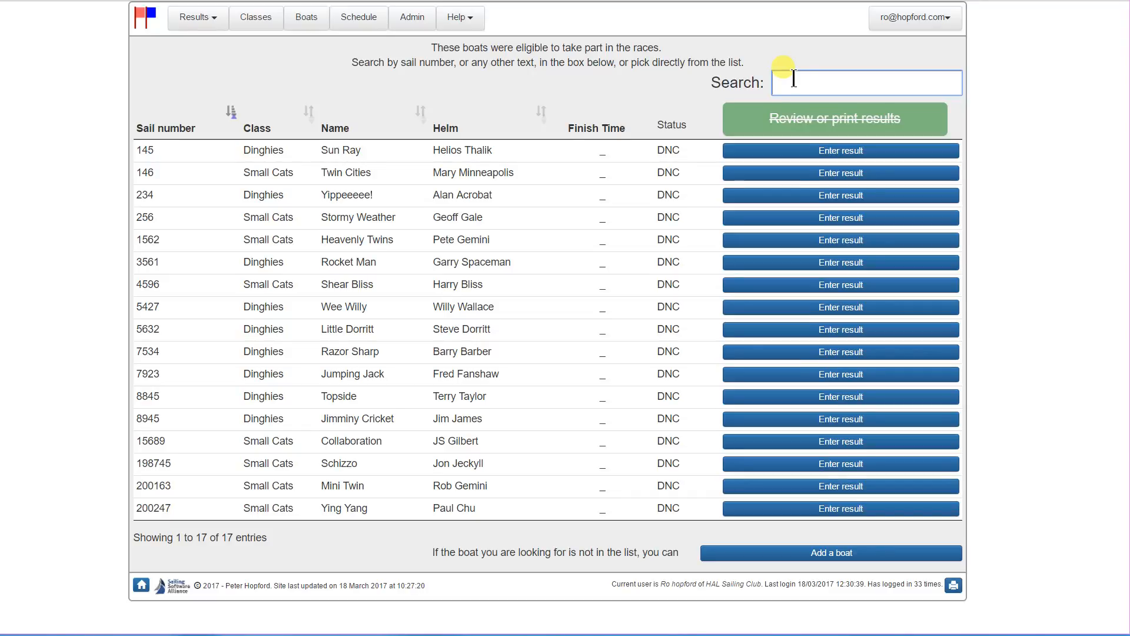
pyautogui.write('35')
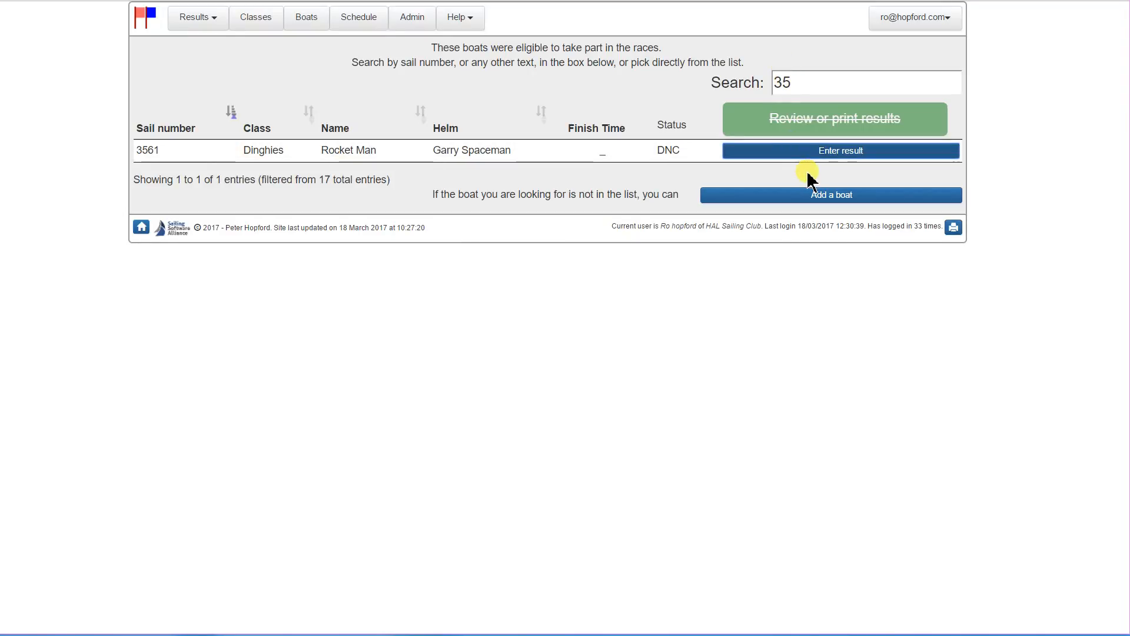
pyautogui.click(818, 150)
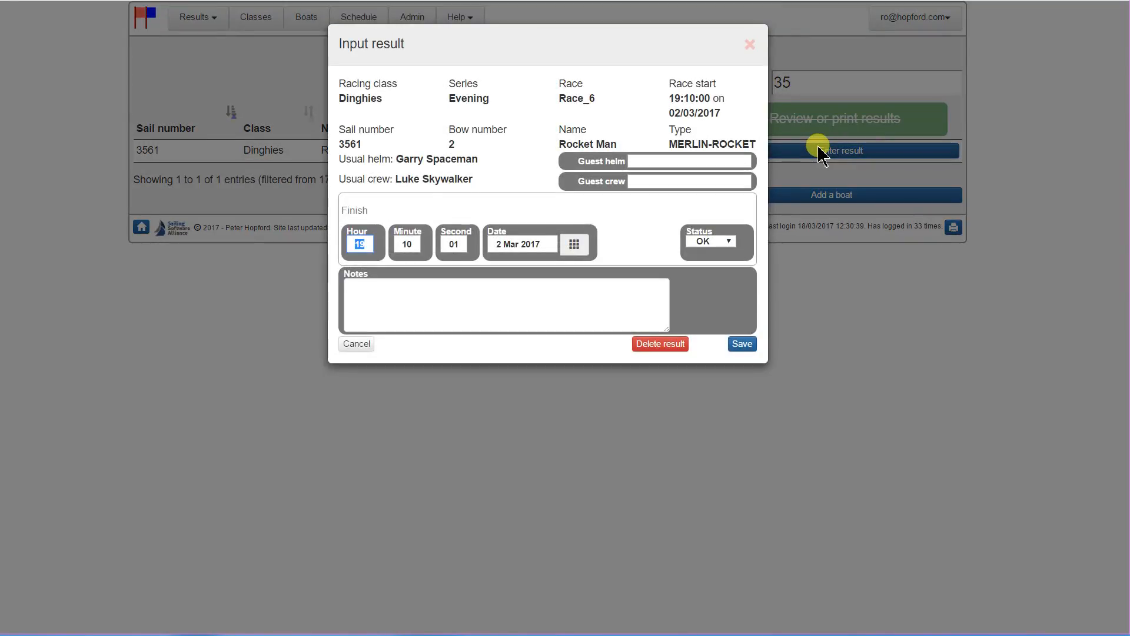
pyautogui.press('Tab')
pyautogui.write('5500')
pyautogui.press('Return')
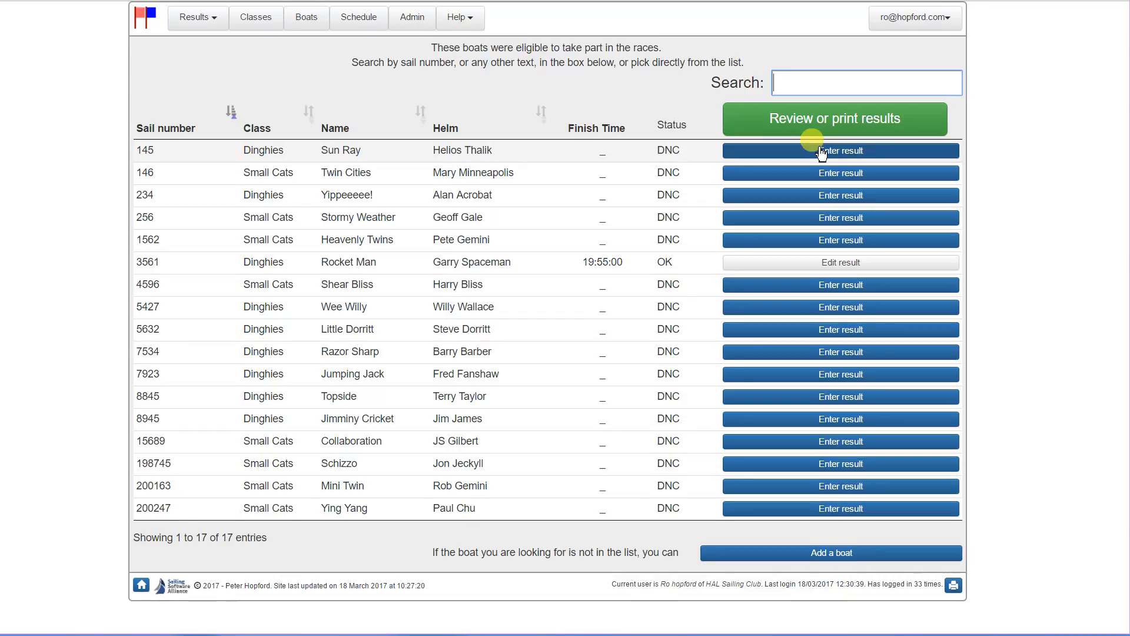
# Step: Search for sail number 14325 and add the missing Enterprise to the Dinghies class with handicap 1113
pyautogui.write('14325')
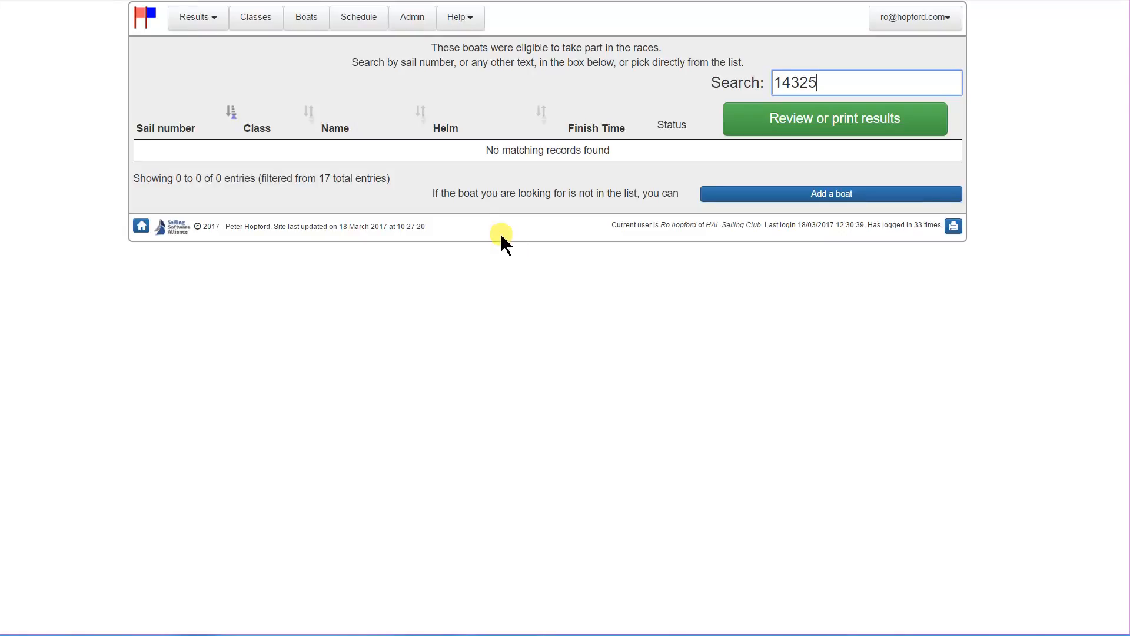
pyautogui.click(776, 200)
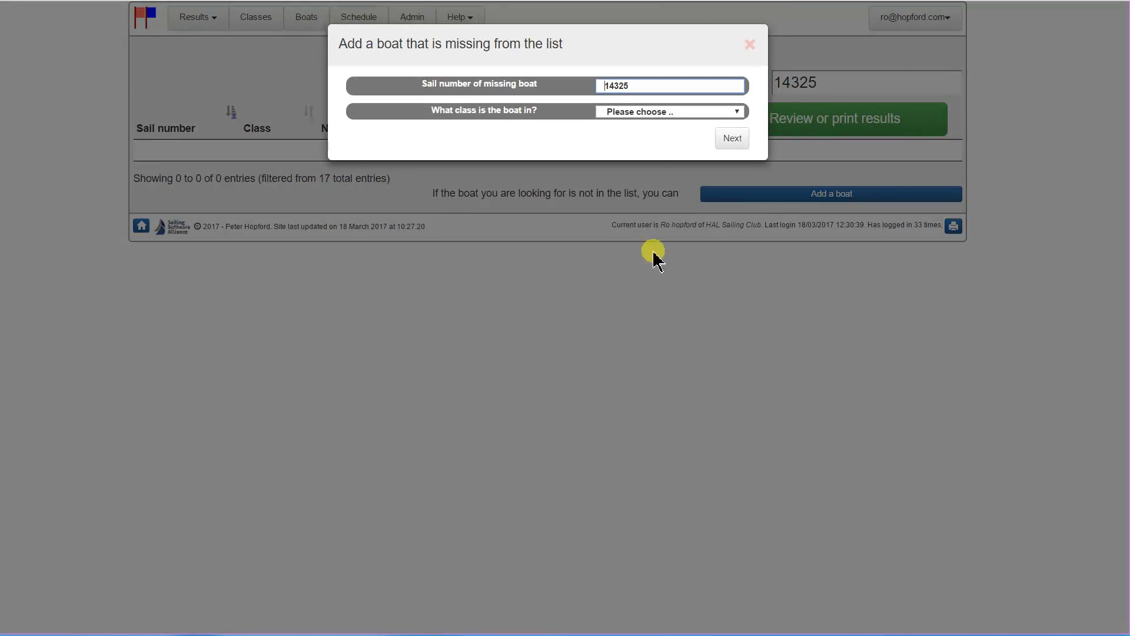
pyautogui.click(738, 112)
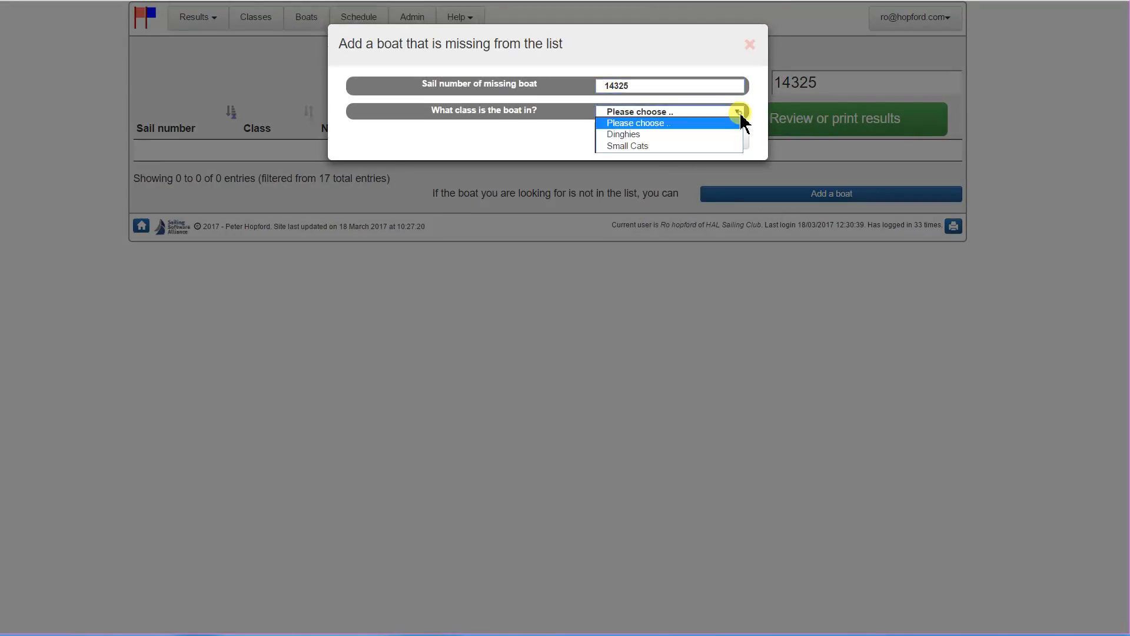
pyautogui.click(690, 136)
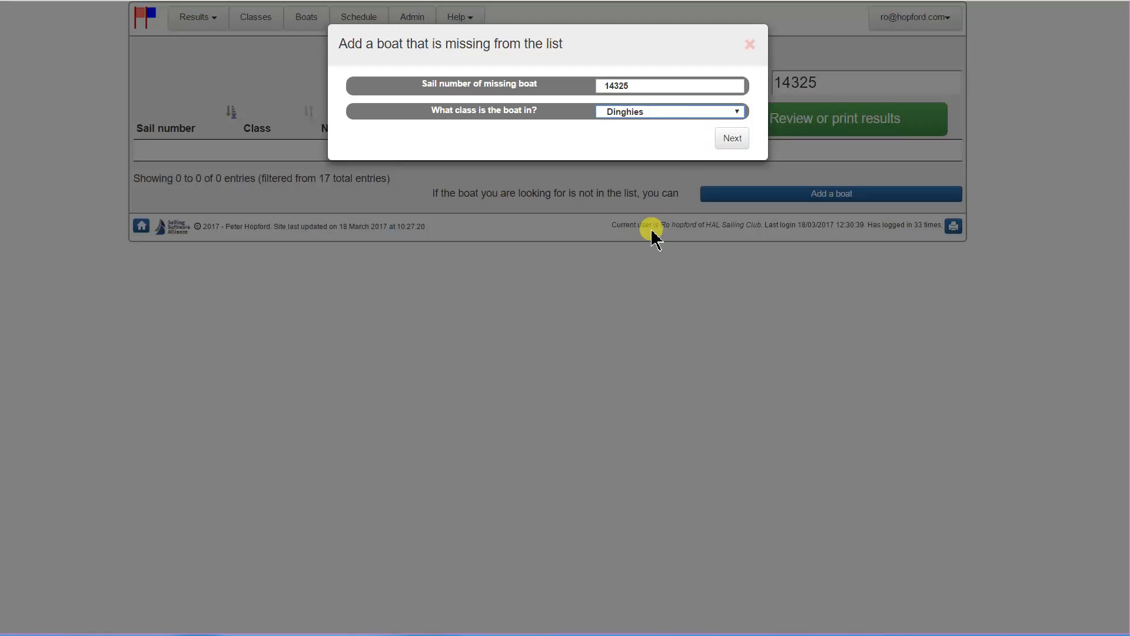
pyautogui.click(732, 141)
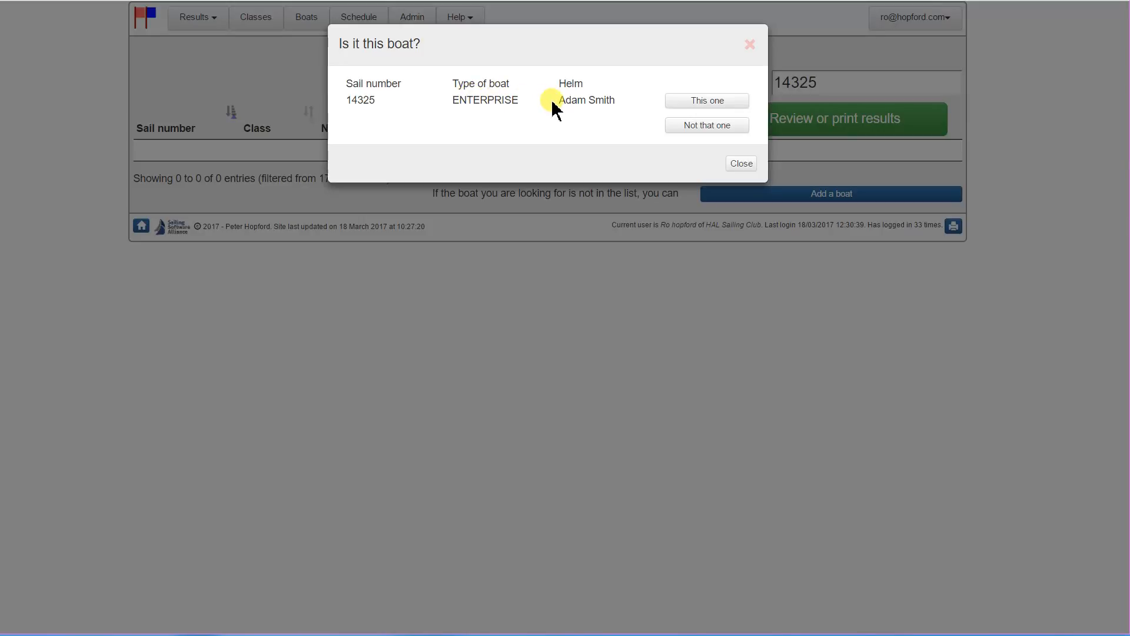
pyautogui.click(721, 110)
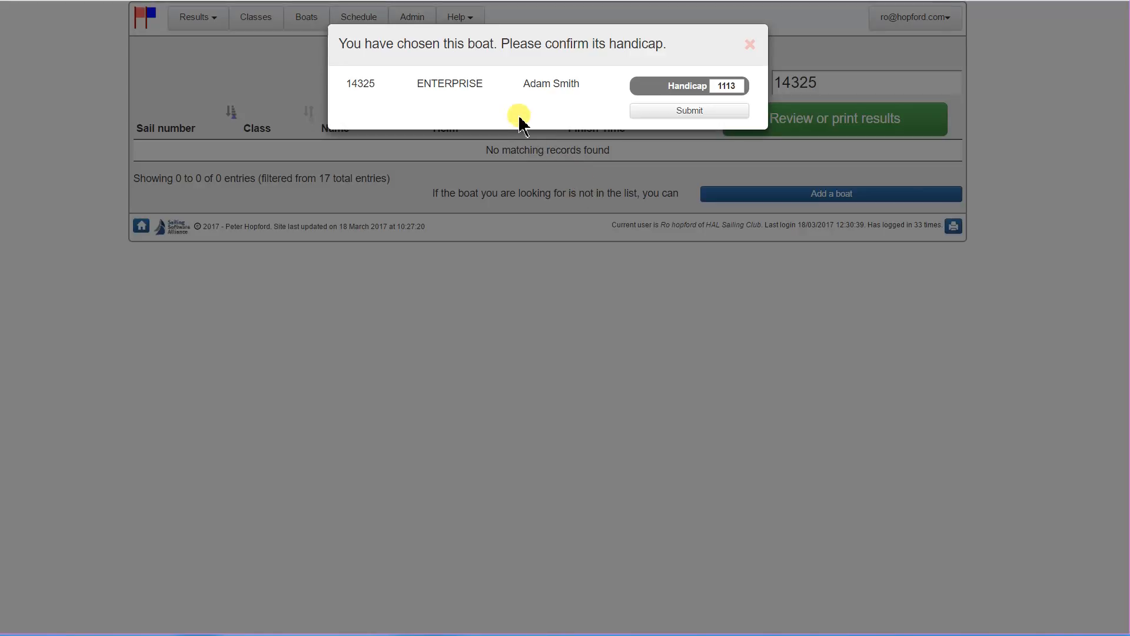
pyautogui.click(719, 118)
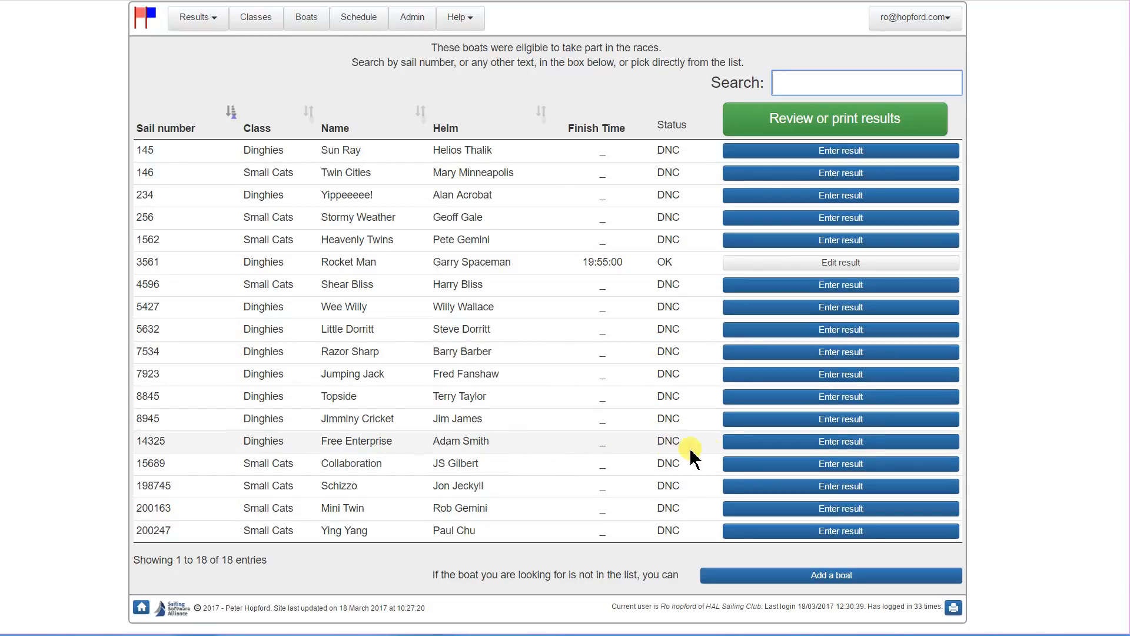
# Step: Save a finish time of 20:00:00 for boat 14325
pyautogui.click(743, 443)
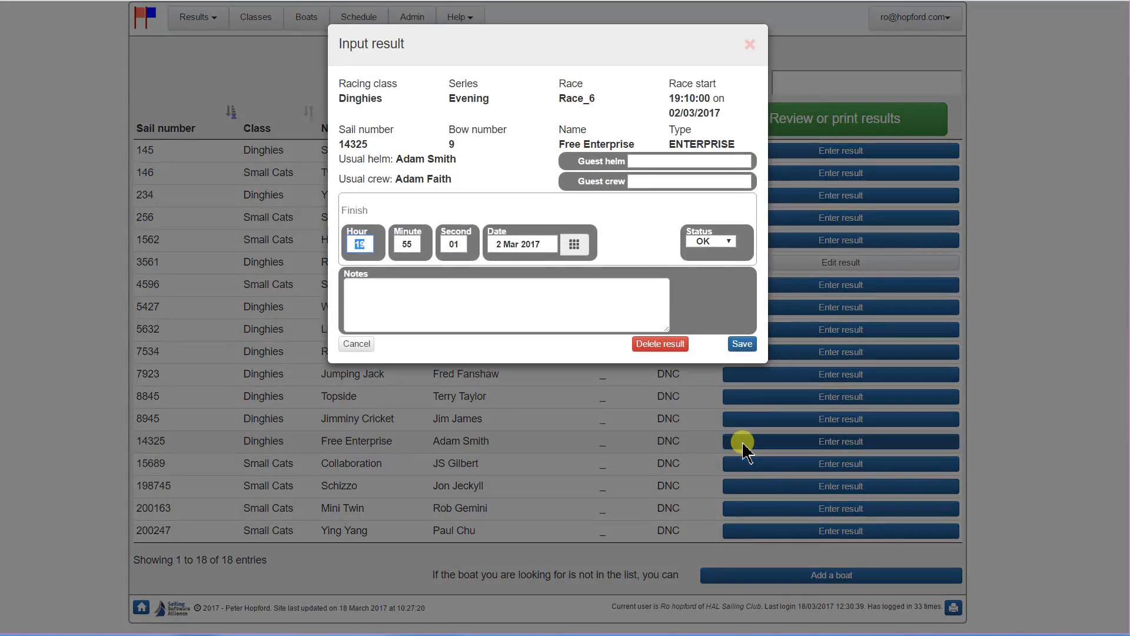
pyautogui.write('20')
pyautogui.write('00')
pyautogui.write('00')
pyautogui.press('Return')
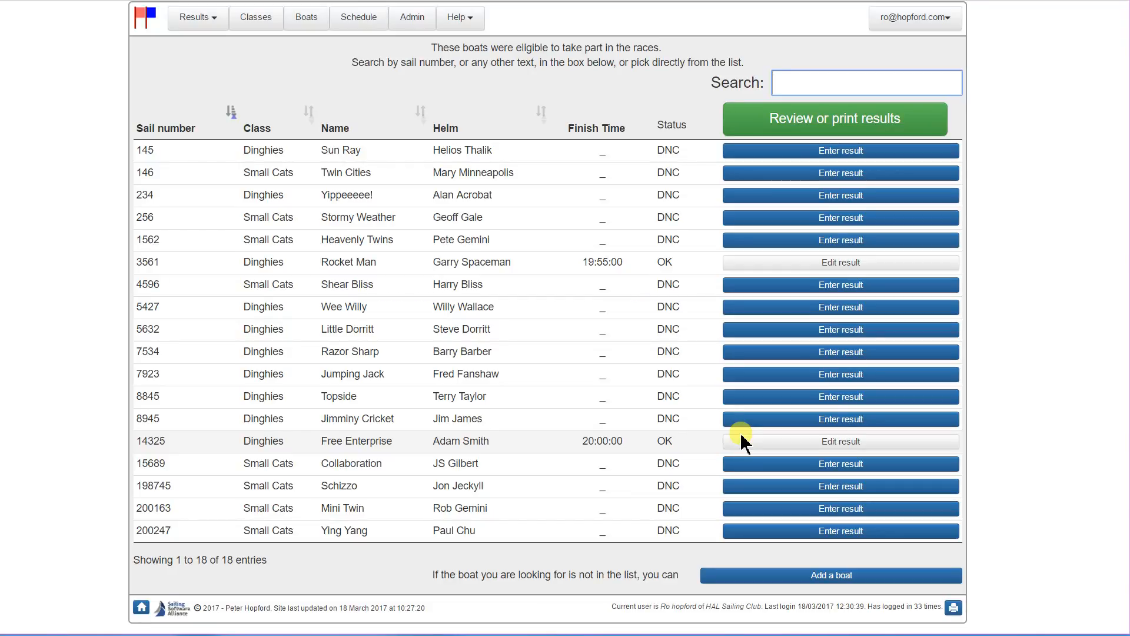
# Step: Search for sail number 14750 and add it as a missing boat in the Dinghies class
pyautogui.write('14750')
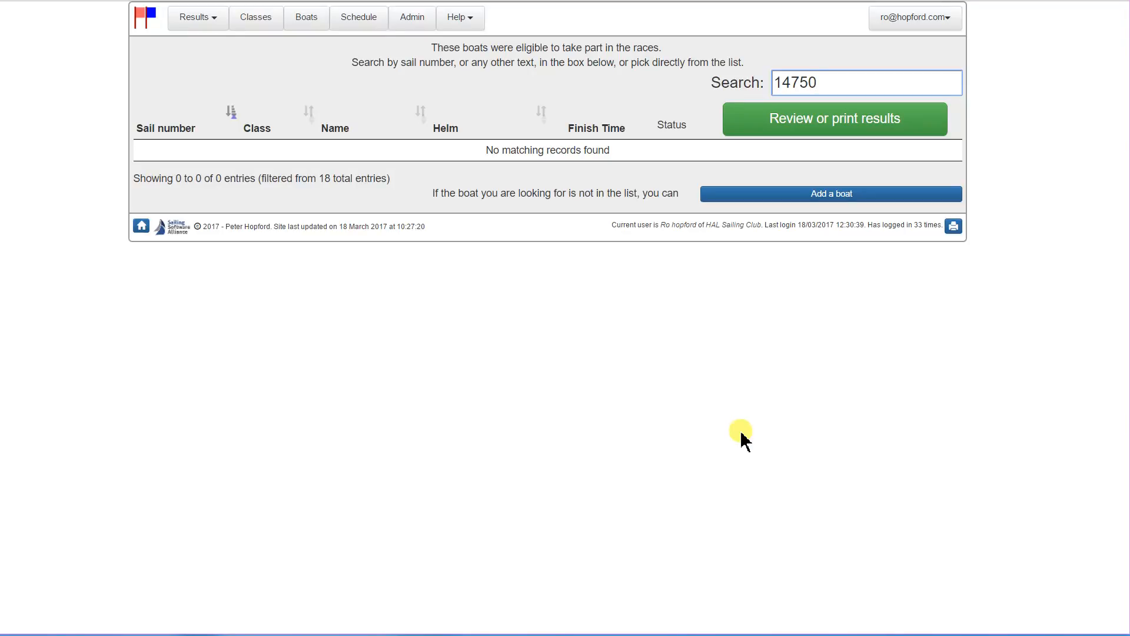
pyautogui.click(845, 197)
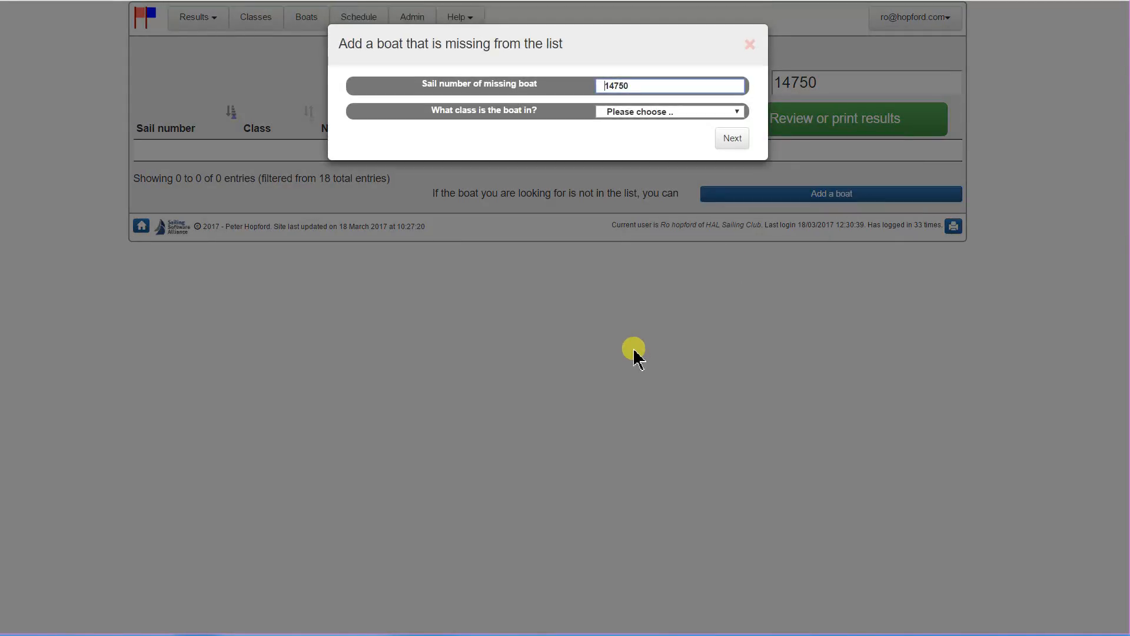
pyautogui.click(740, 113)
pyautogui.click(701, 134)
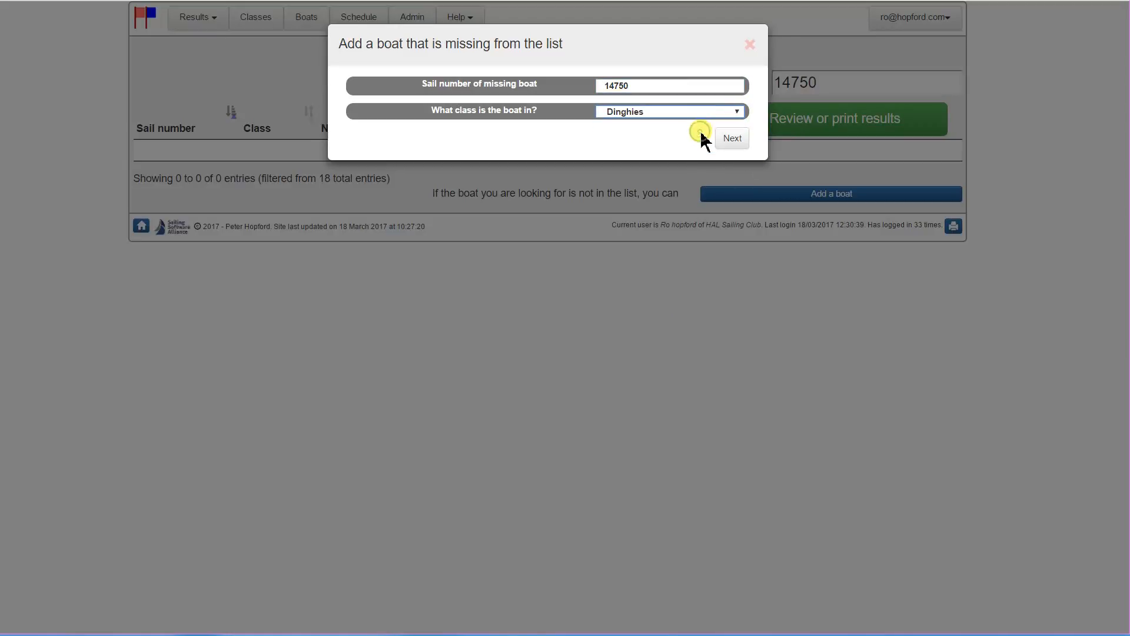
pyautogui.click(734, 141)
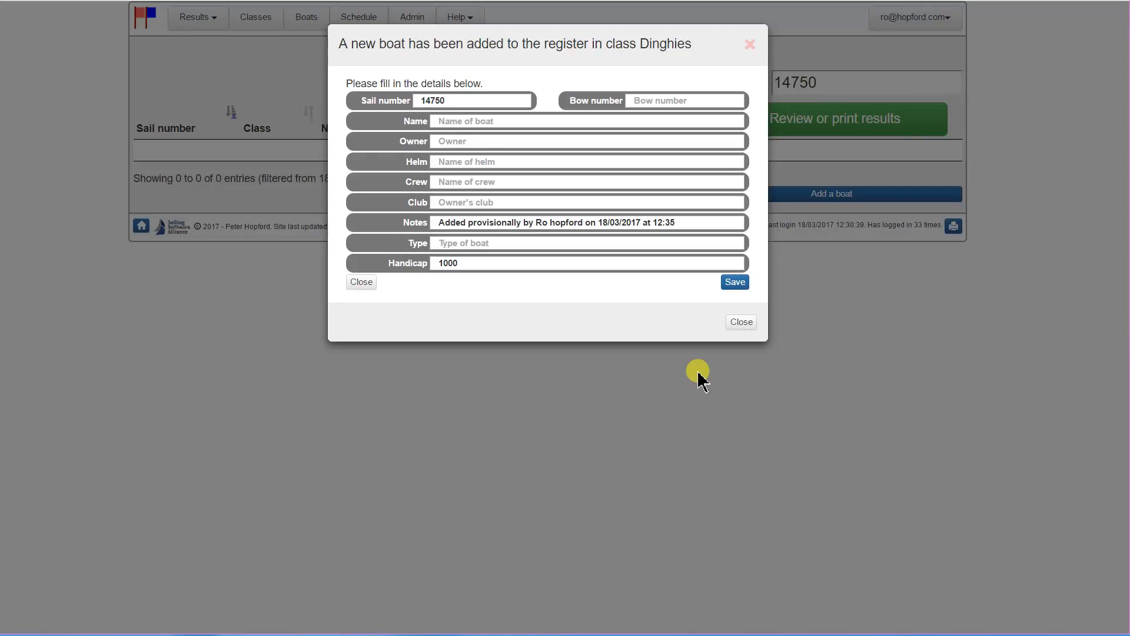
# Step: Name the new boat 14750 New Enterprise and fill in the first names of its owner, helm and crew
pyautogui.click(447, 120)
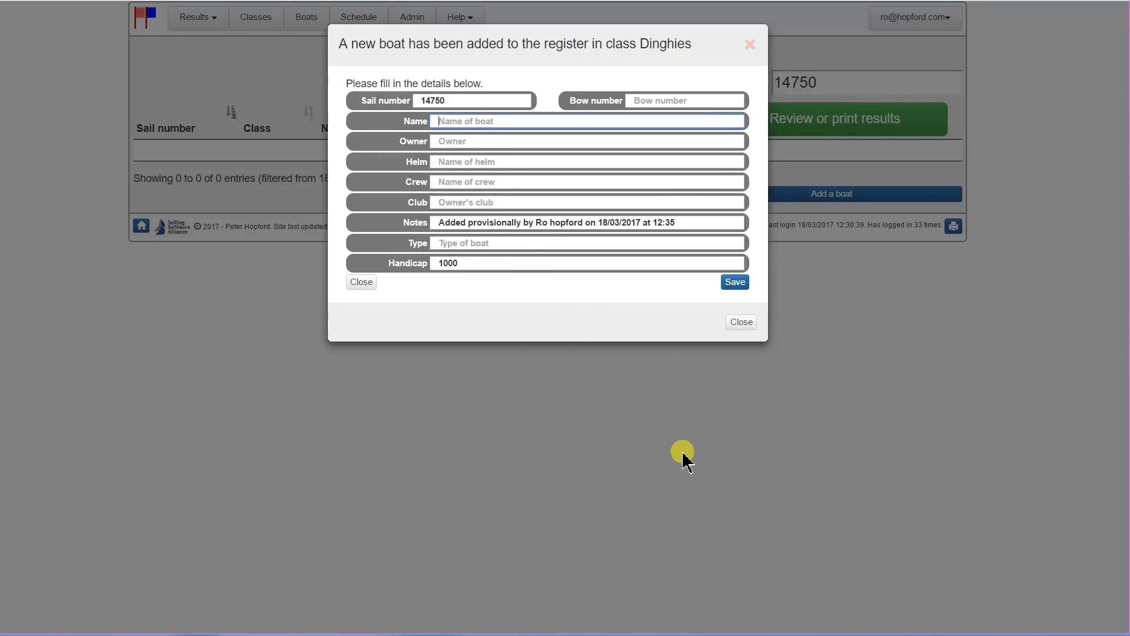
pyautogui.write('ew ')
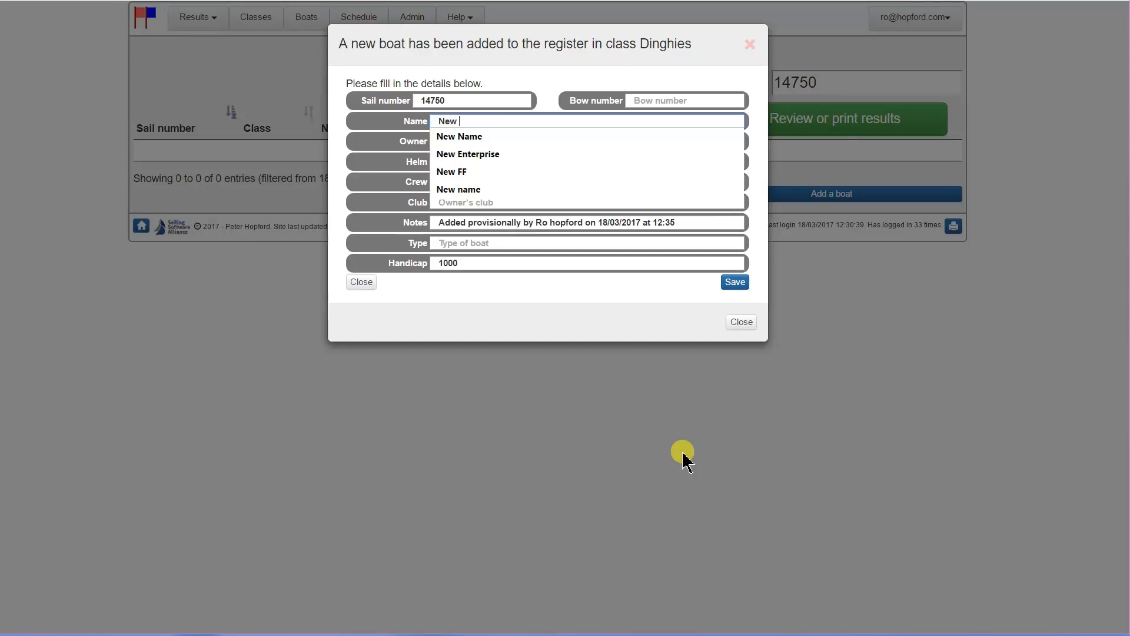
pyautogui.write('Enterprise')
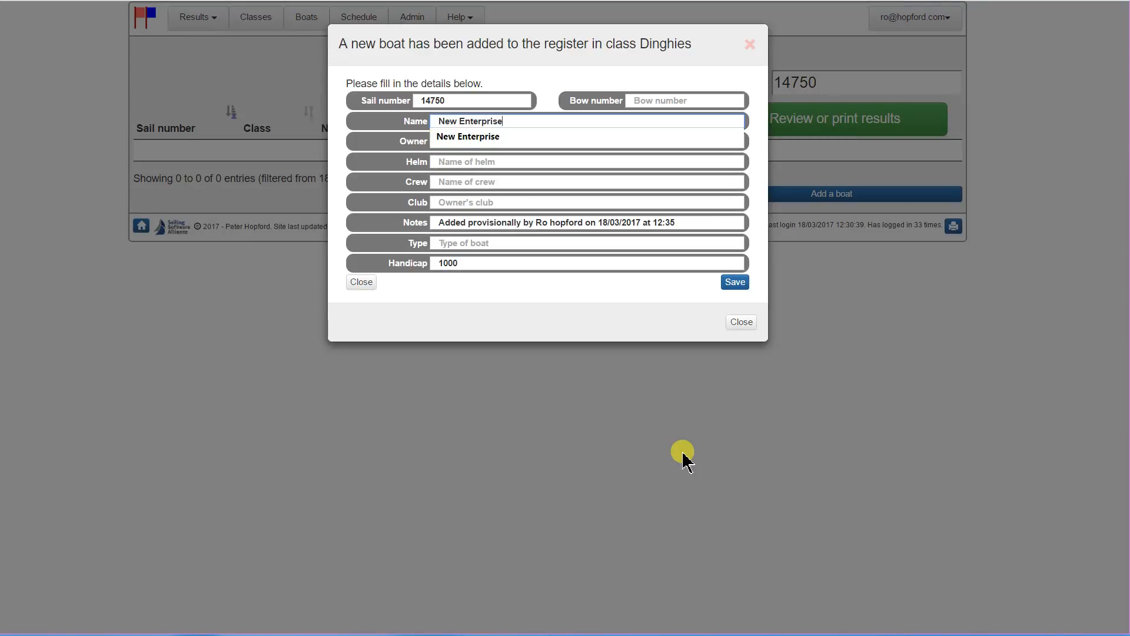
pyautogui.press('Tab')
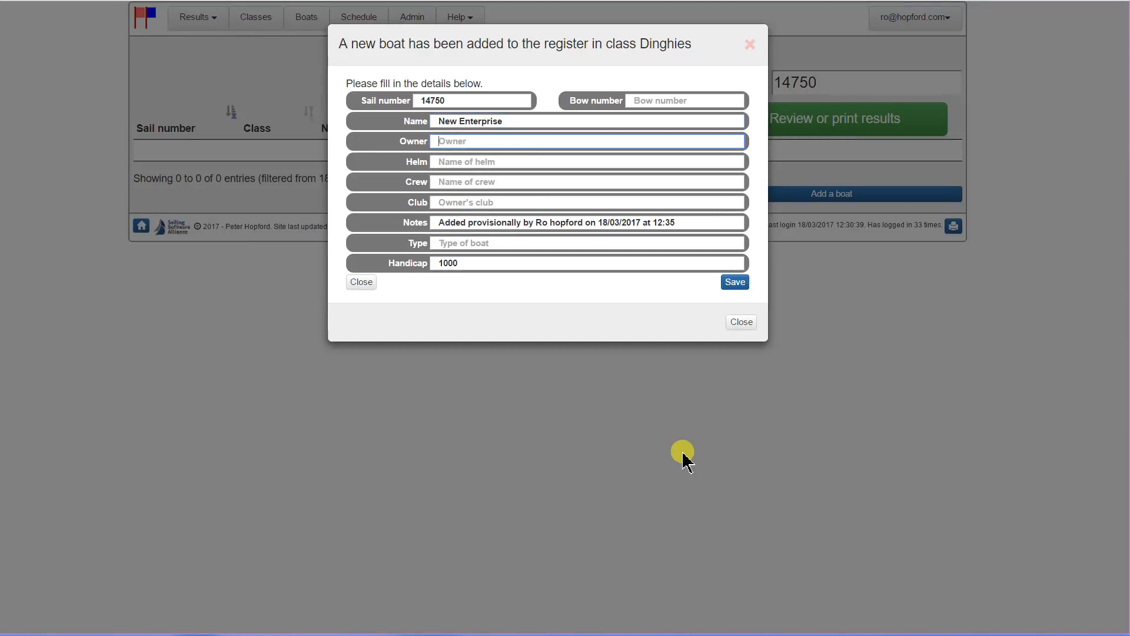
pyautogui.write('Harr')
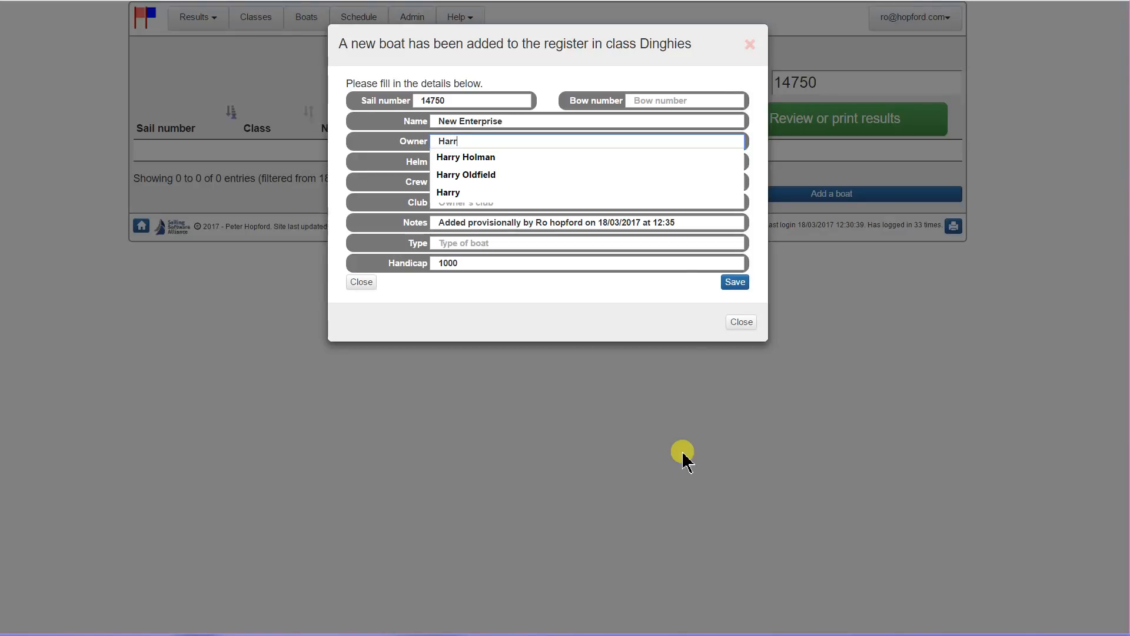
pyautogui.write('y')
pyautogui.press('Tab')
pyautogui.write('Harry')
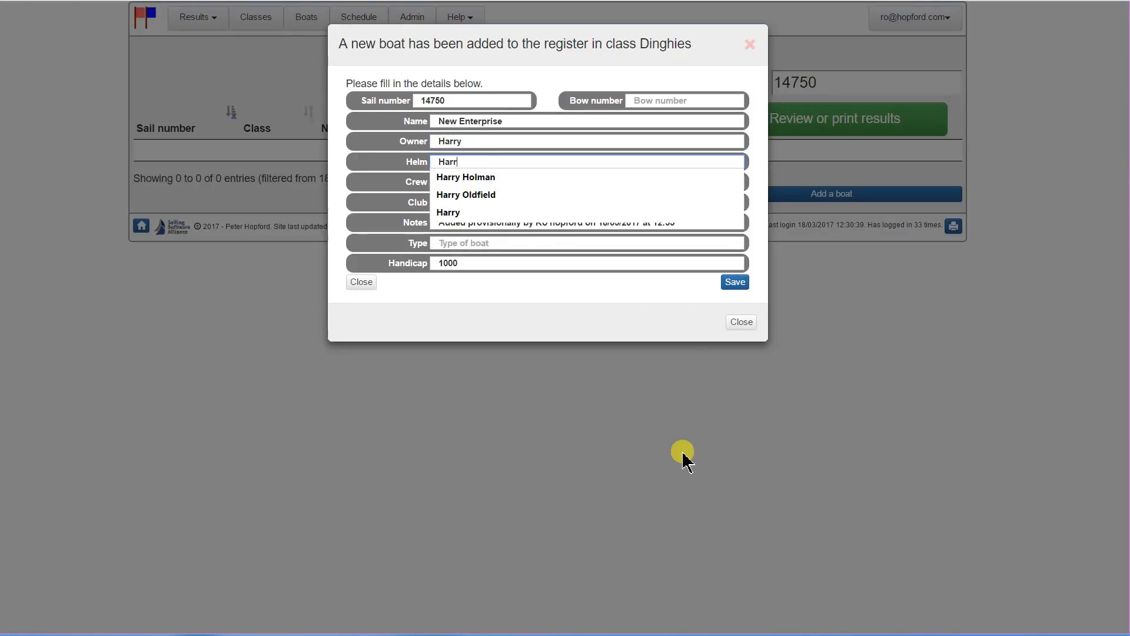
pyautogui.press('Tab')
pyautogui.write('Debbie')
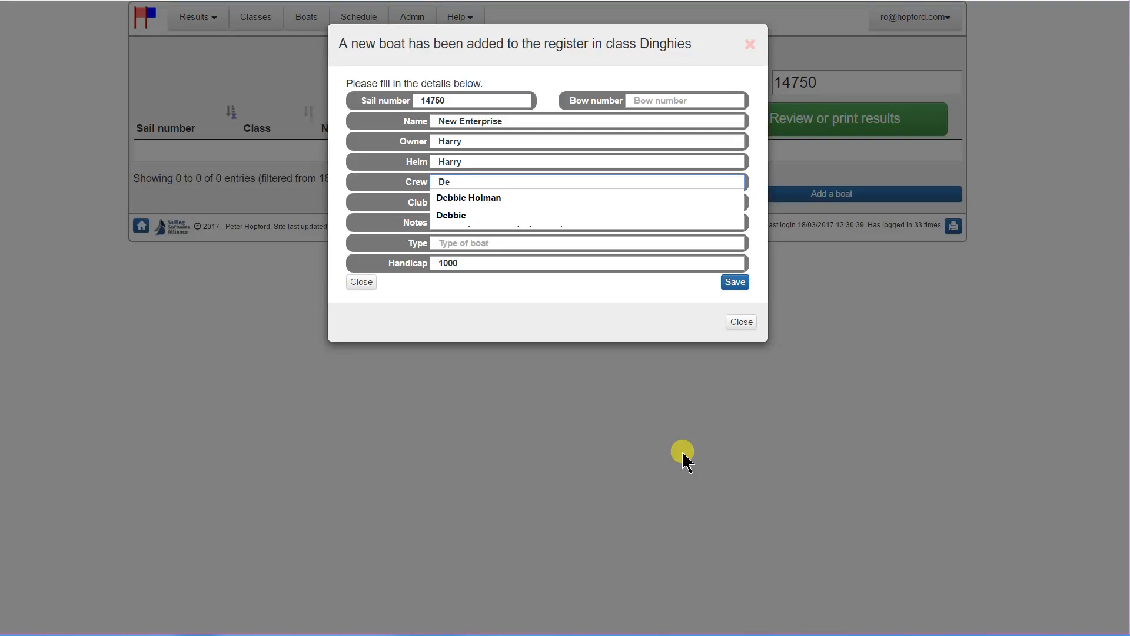
pyautogui.press('Tab')
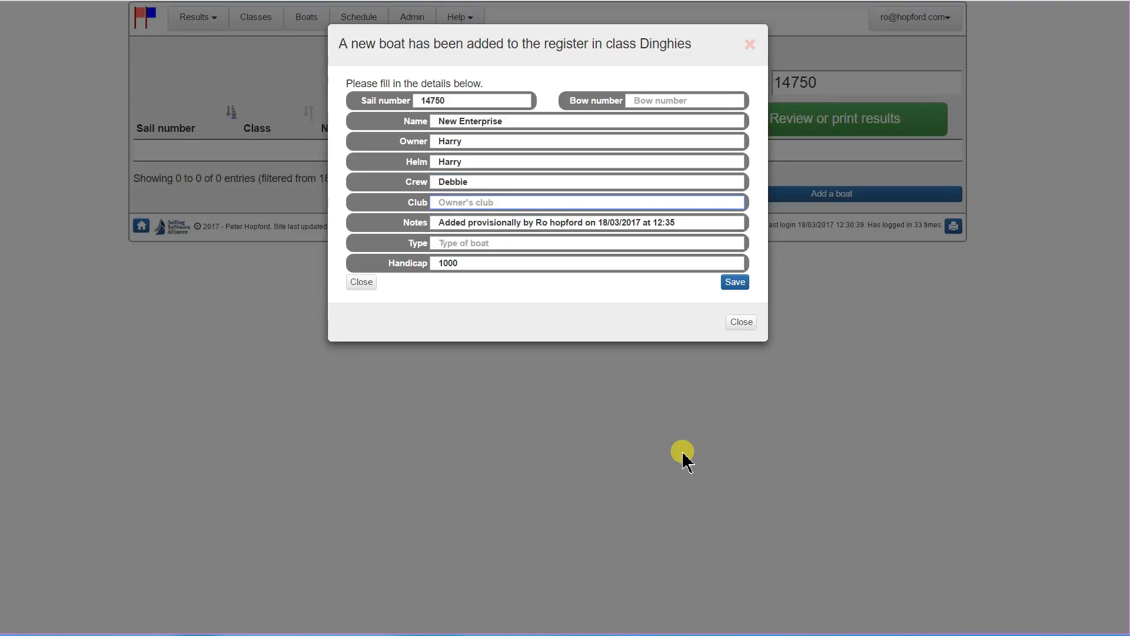
# Step: Set the new boat's club to Hal YC, type to ENTERPRISE and handicap to 1150, and save it
pyautogui.write('H')
pyautogui.press('Down')
pyautogui.press('Tab')
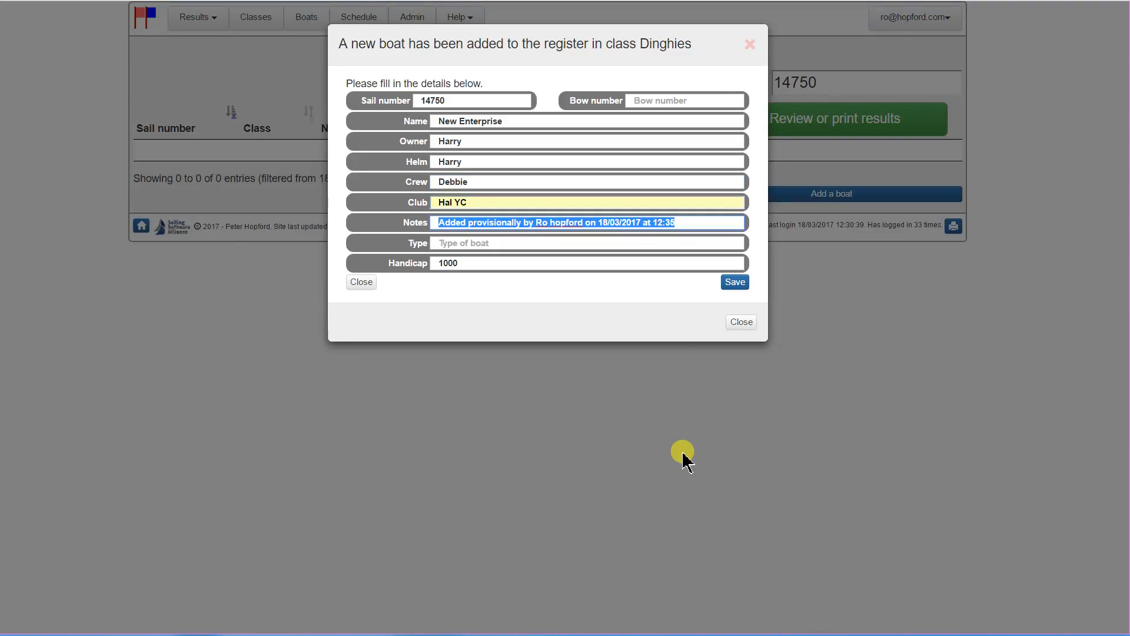
pyautogui.press('Tab')
pyautogui.write('E')
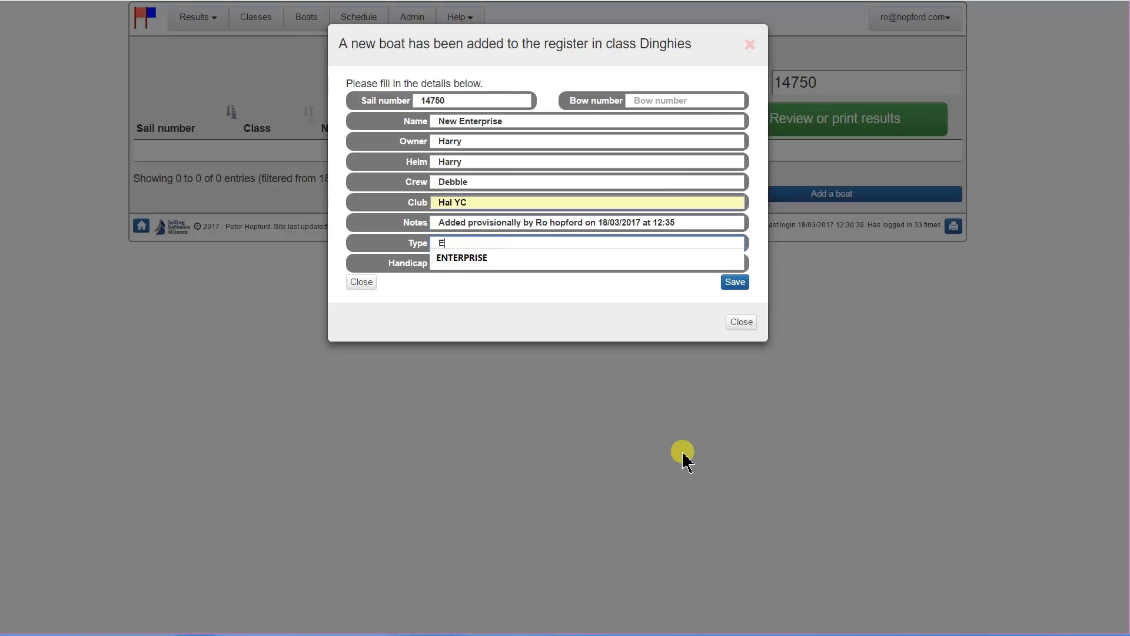
pyautogui.press('Down')
pyautogui.press('Tab')
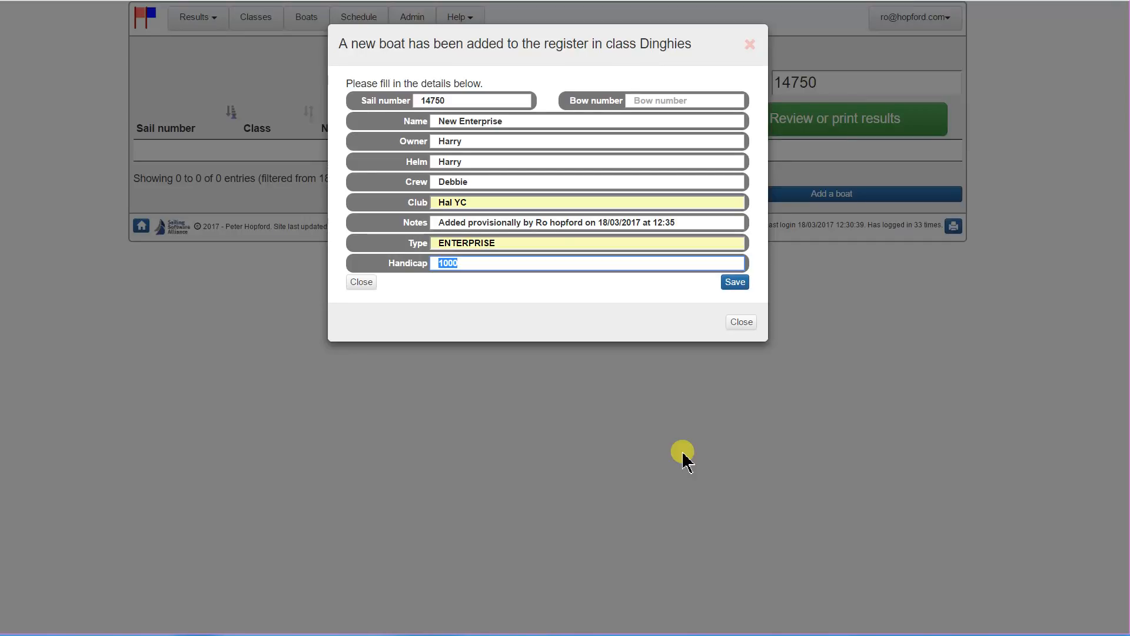
pyautogui.write('1150')
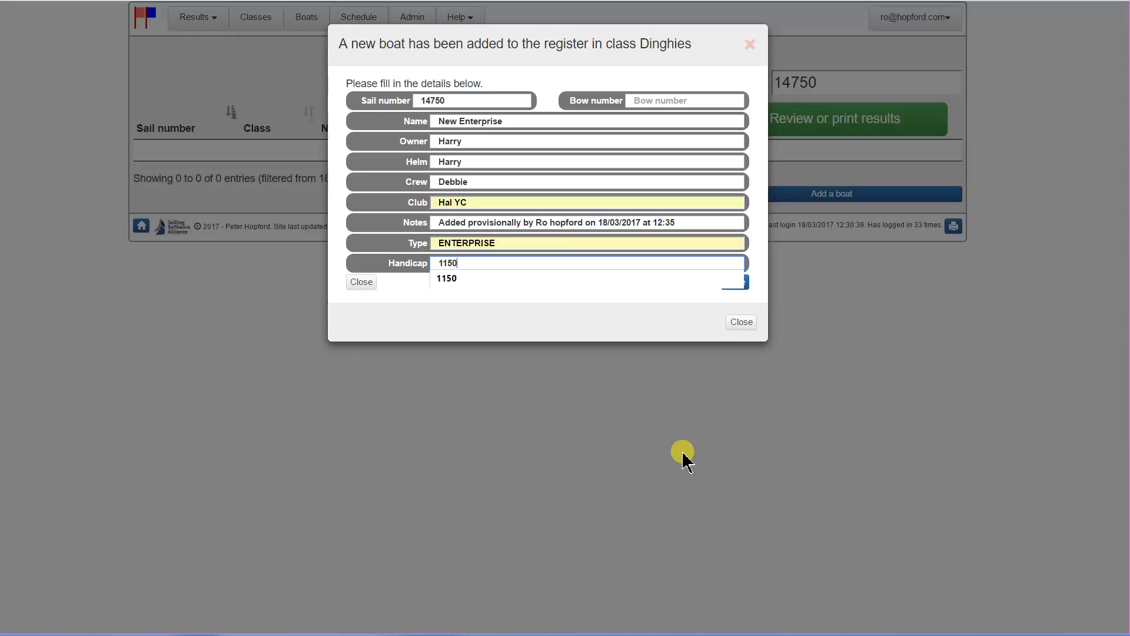
pyautogui.click(734, 282)
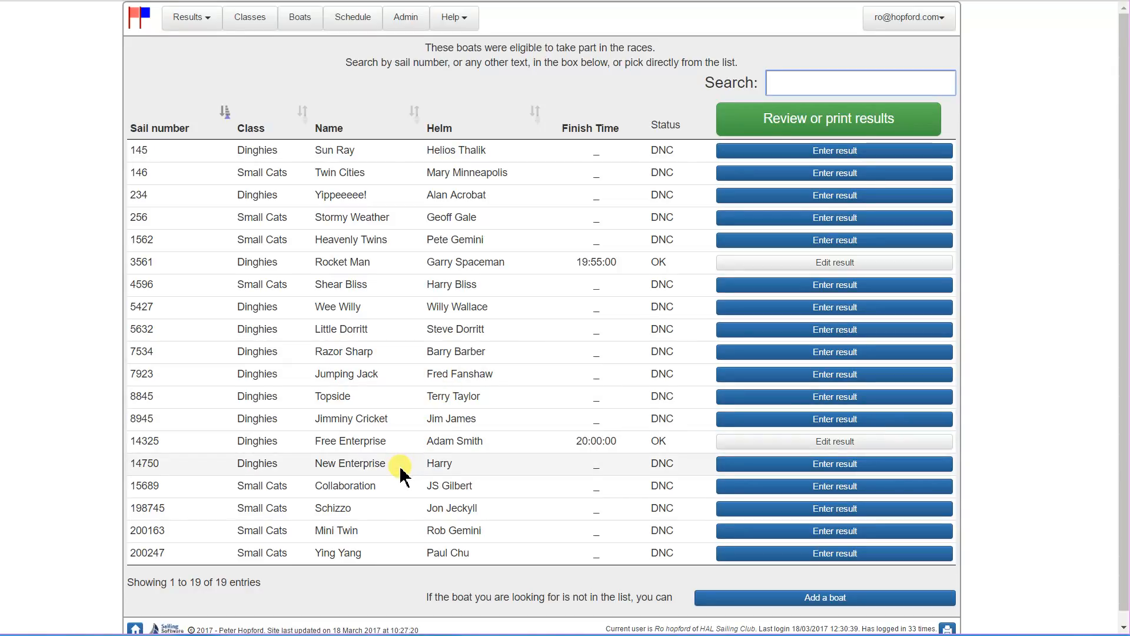
# Step: Find boat 14750 by searching for 147 and save its finish time as 20:01:00
pyautogui.write('1')
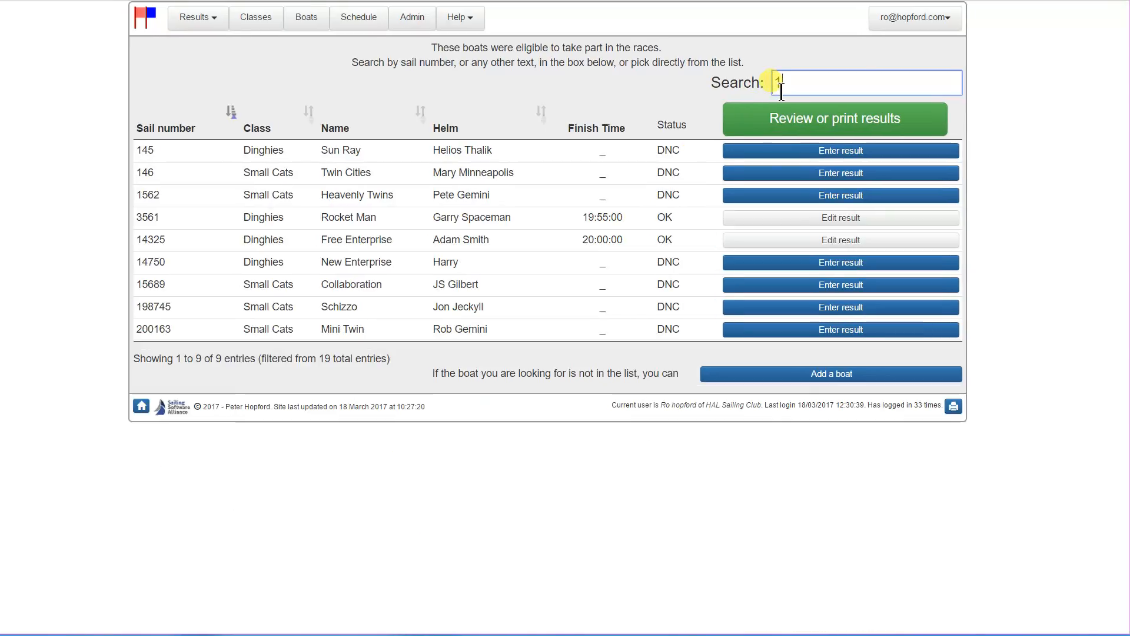
pyautogui.write('47')
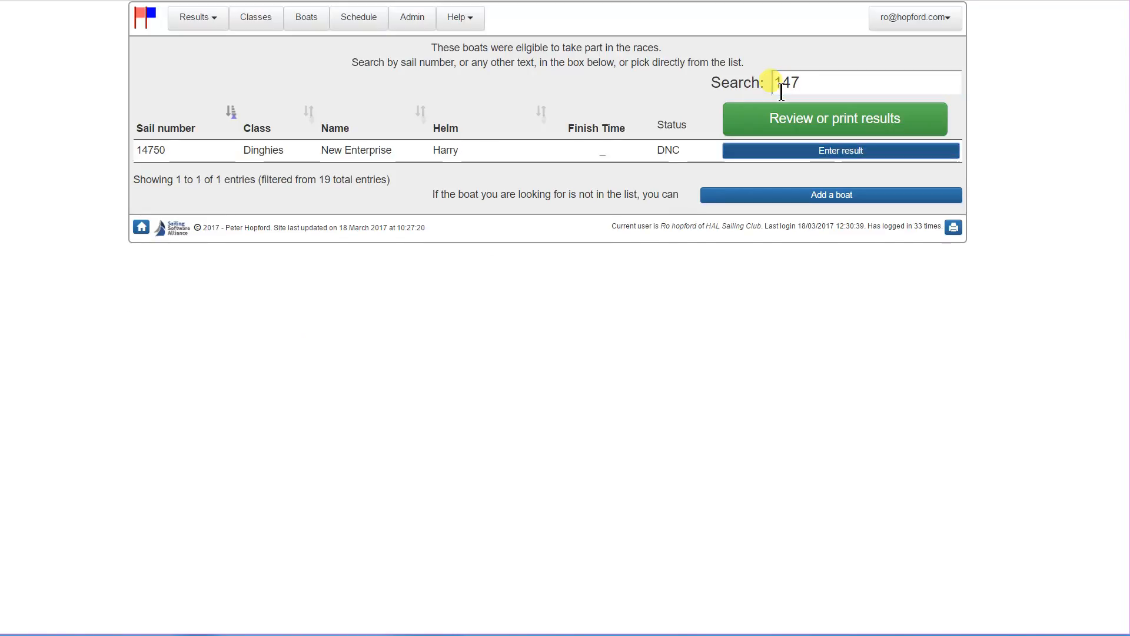
pyautogui.press('Return')
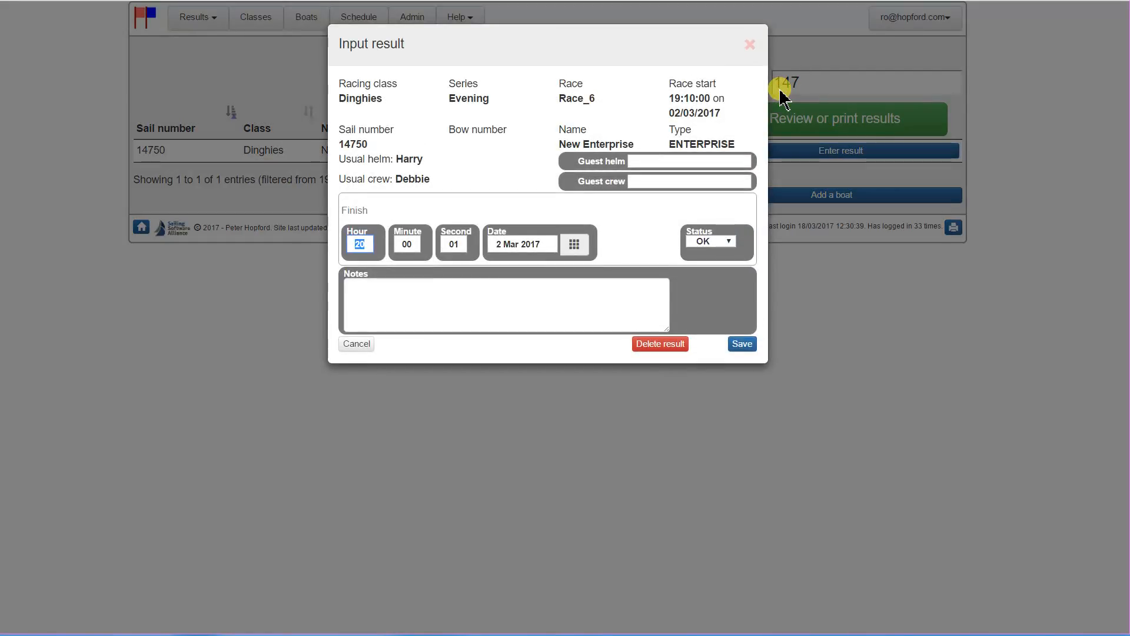
pyautogui.write('20')
pyautogui.press('Tab')
pyautogui.write('01')
pyautogui.write('00')
pyautogui.press('Return')
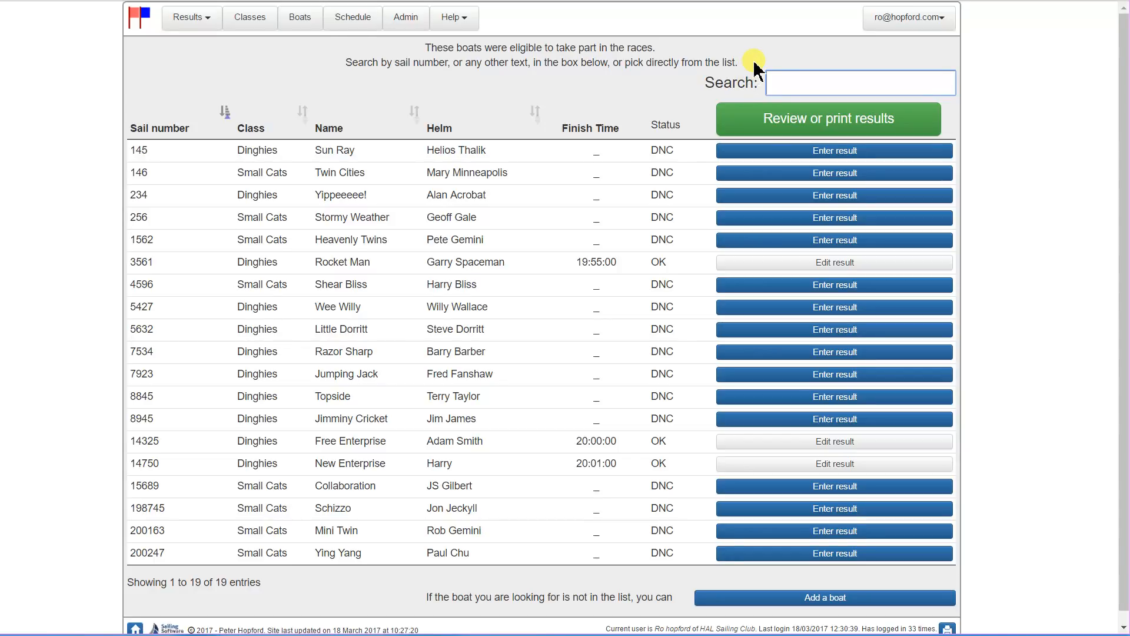
# Step: Review the Dinghies Evening Race_6 results and look through the race tables of the series
pyautogui.click(790, 120)
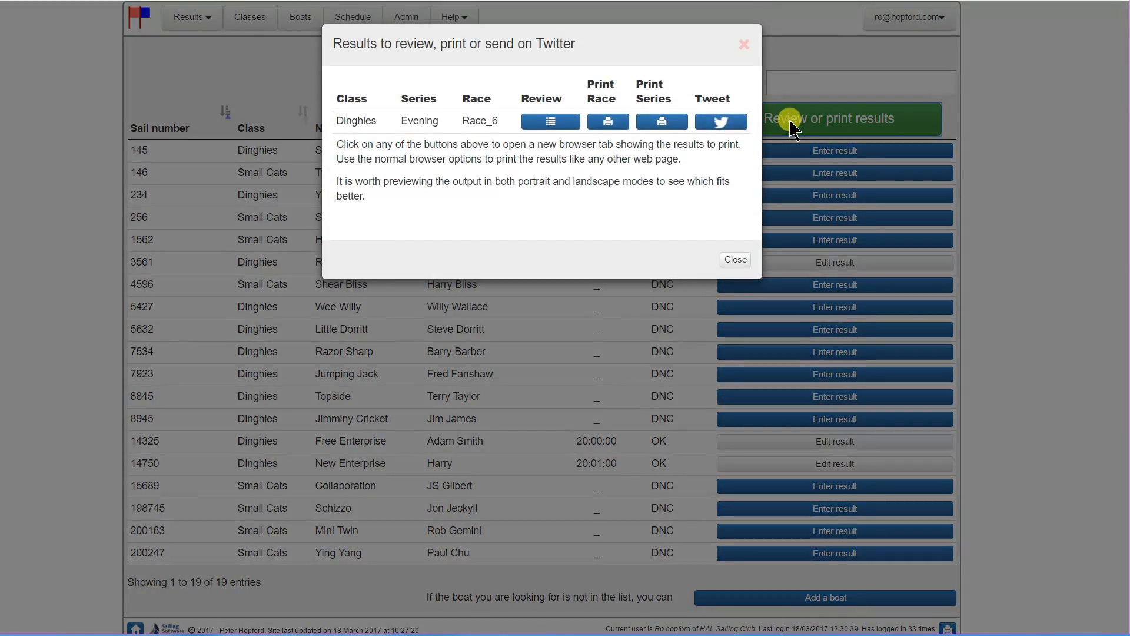
pyautogui.click(550, 122)
pyautogui.scroll(-20, 550, 129)
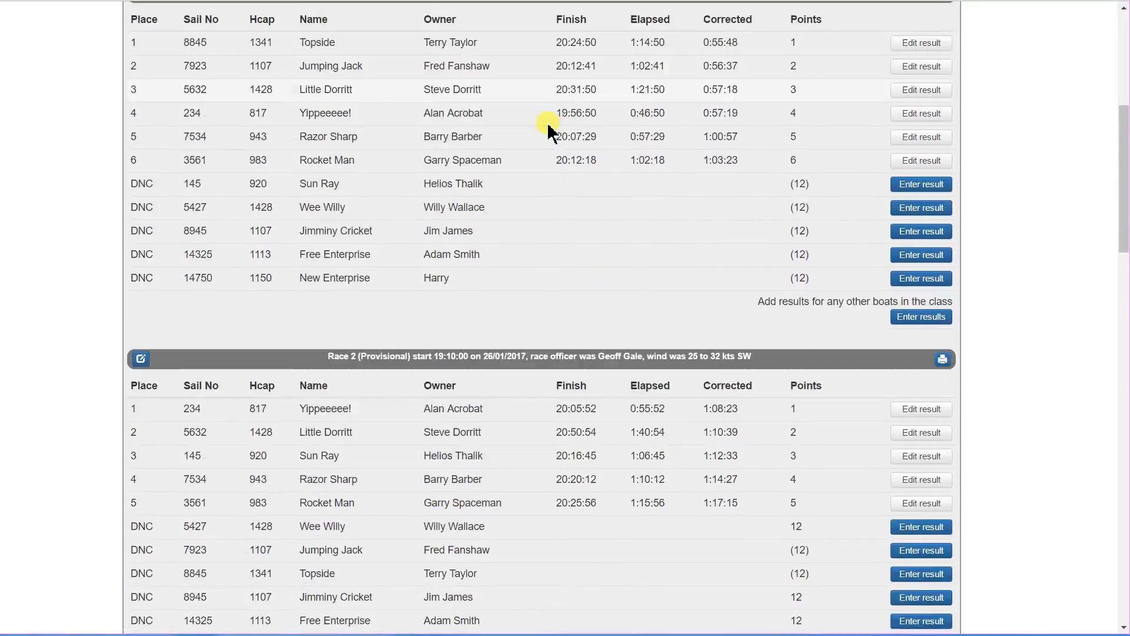
pyautogui.scroll(-4, 550, 131)
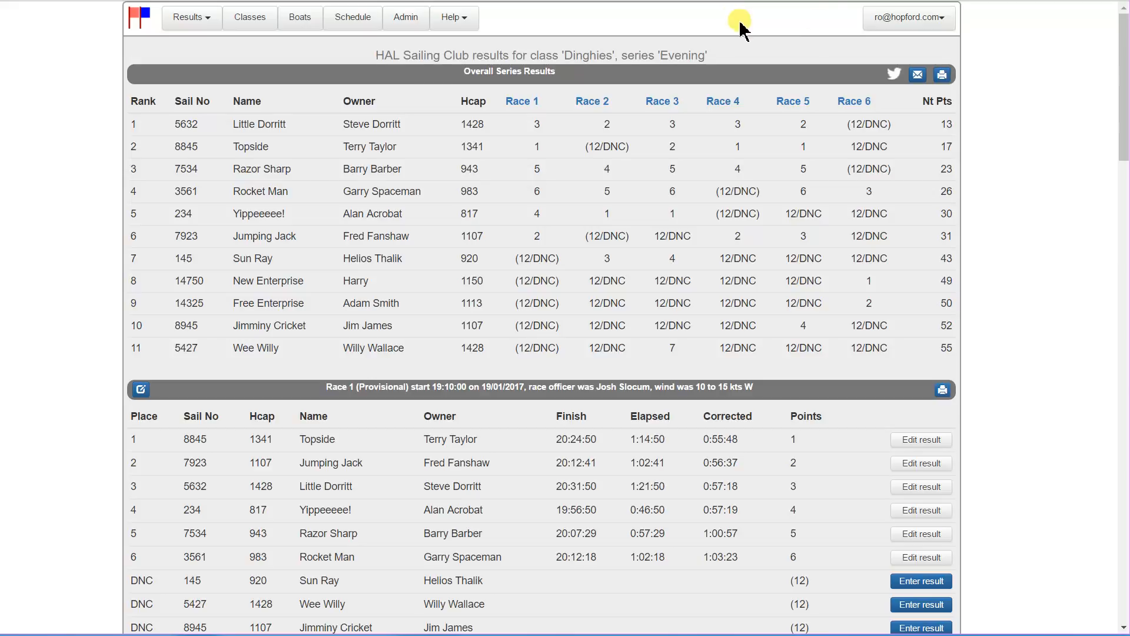
# Step: Log off and log back in with the administrator's e-mail and its saved password
pyautogui.click(902, 24)
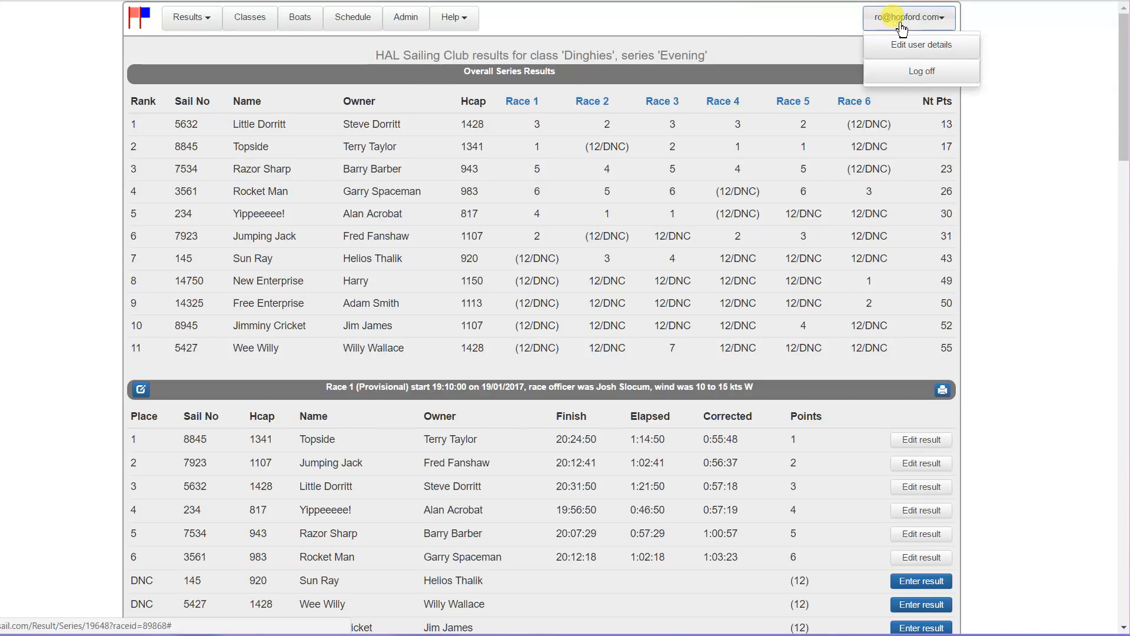
pyautogui.click(911, 76)
pyautogui.click(928, 27)
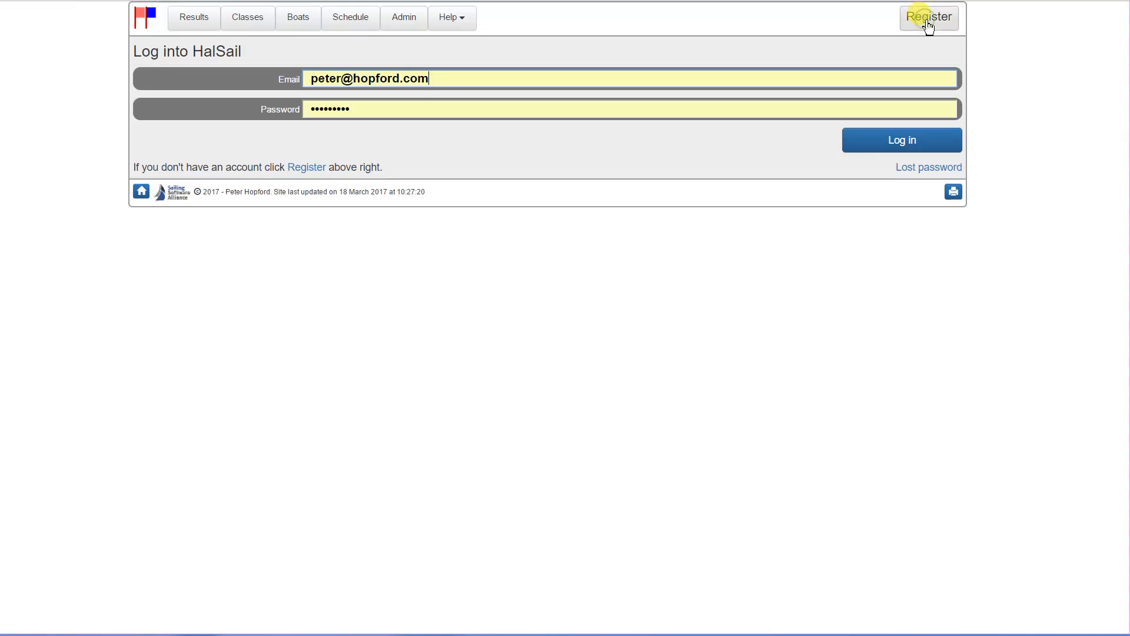
pyautogui.moveTo(445, 78); pyautogui.dragTo(191, 63)
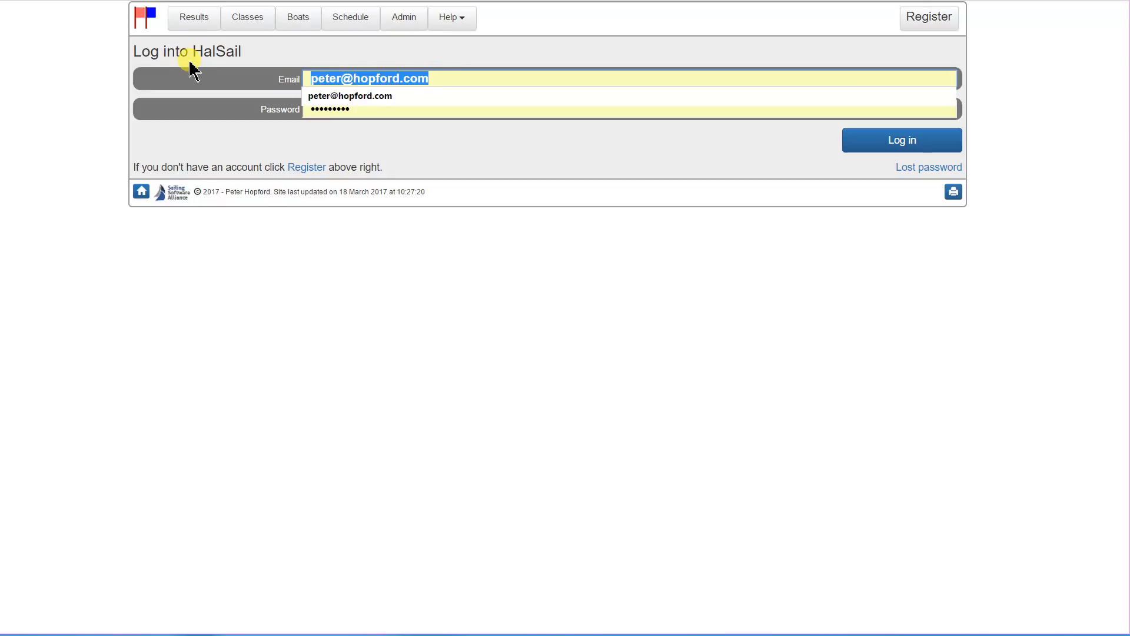
pyautogui.write('adm')
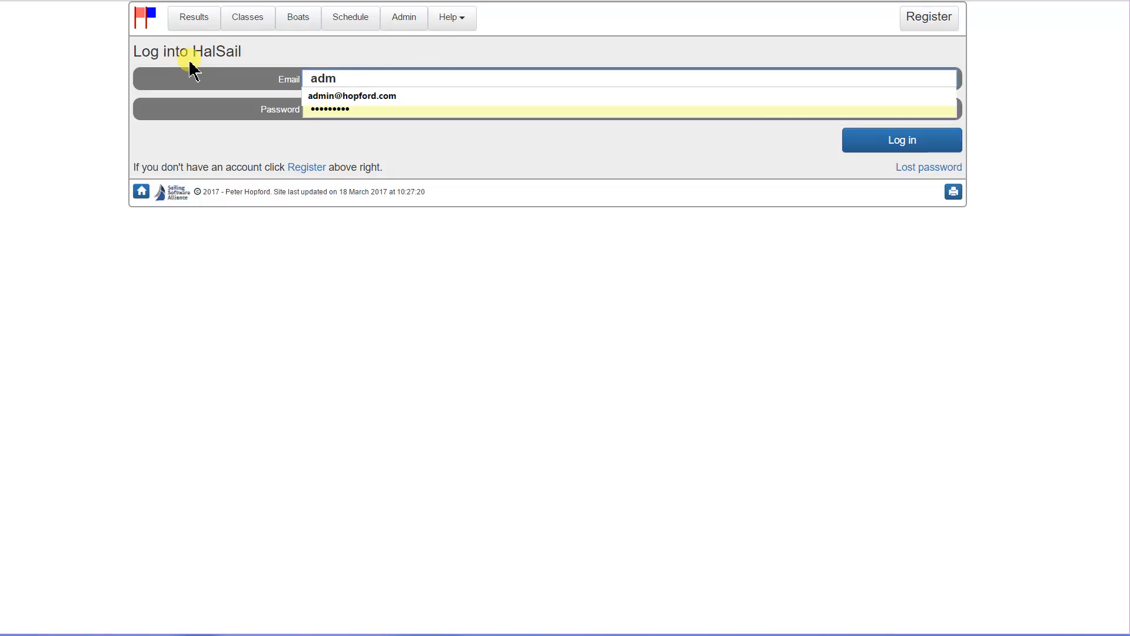
pyautogui.click(368, 99)
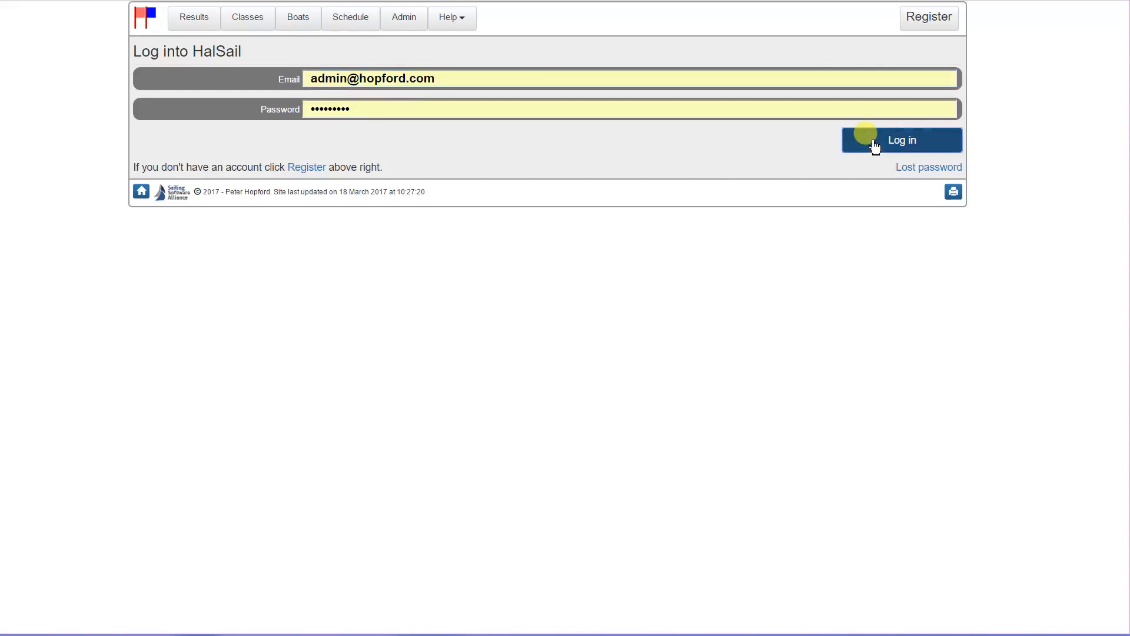
pyautogui.click(875, 144)
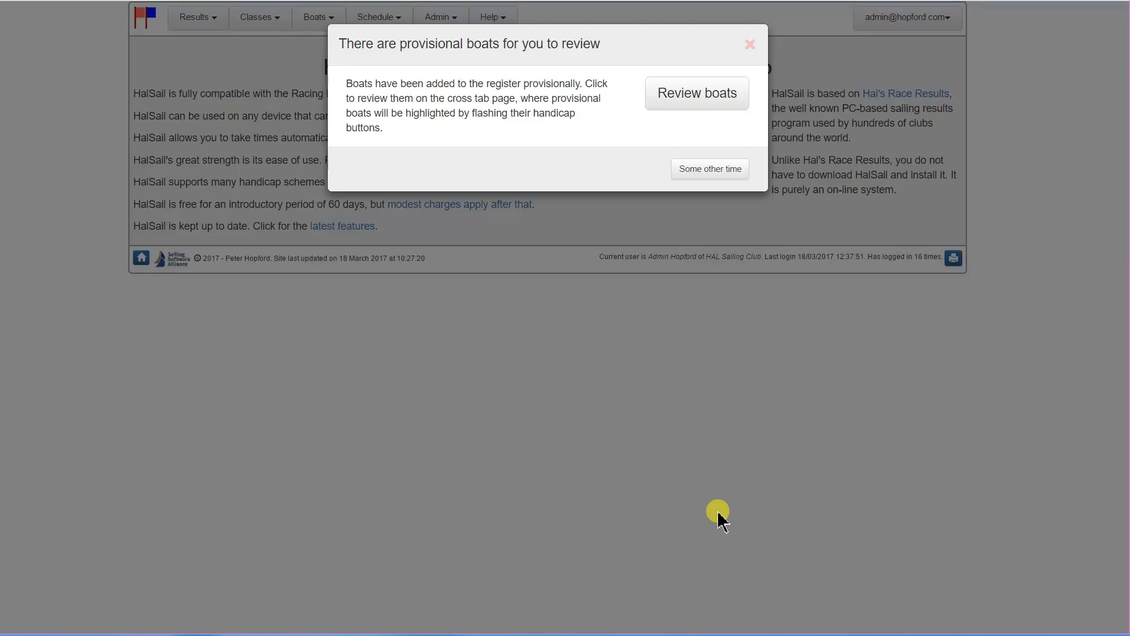
# Step: Review the provisional boats and save the provisional handicap of boat 14325 in the Dinghies class
pyautogui.click(704, 105)
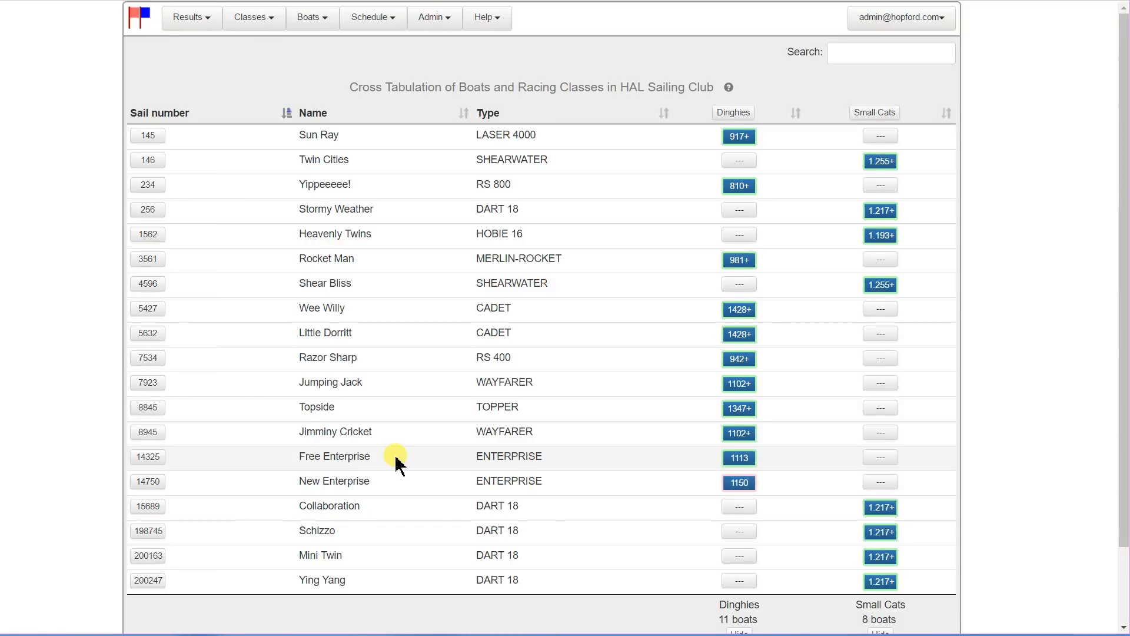
pyautogui.click(741, 460)
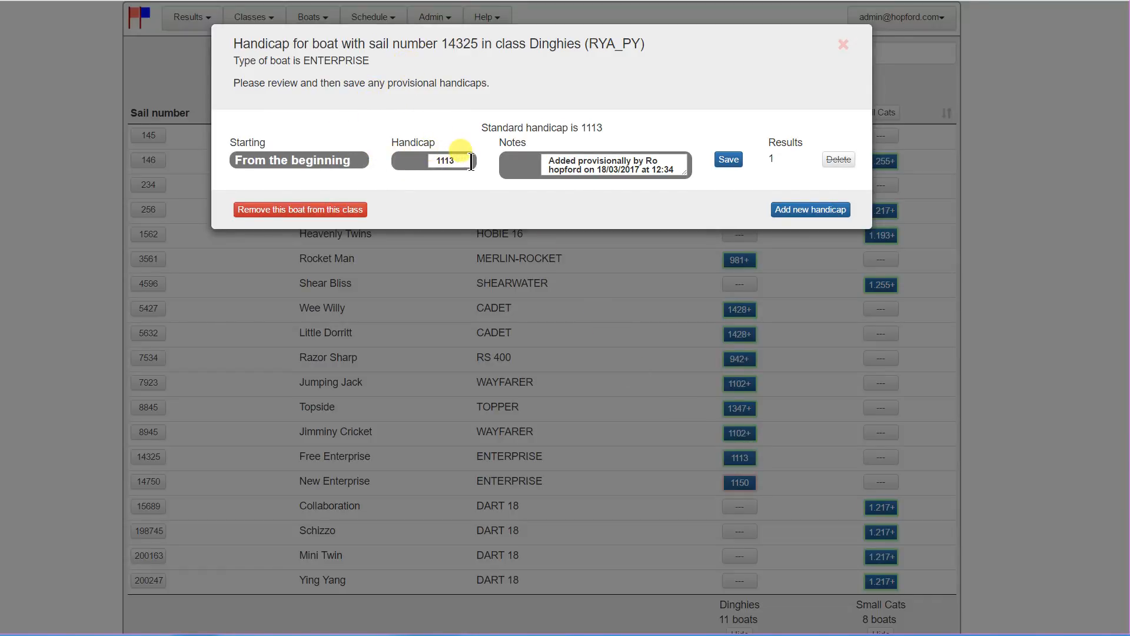
pyautogui.click(730, 165)
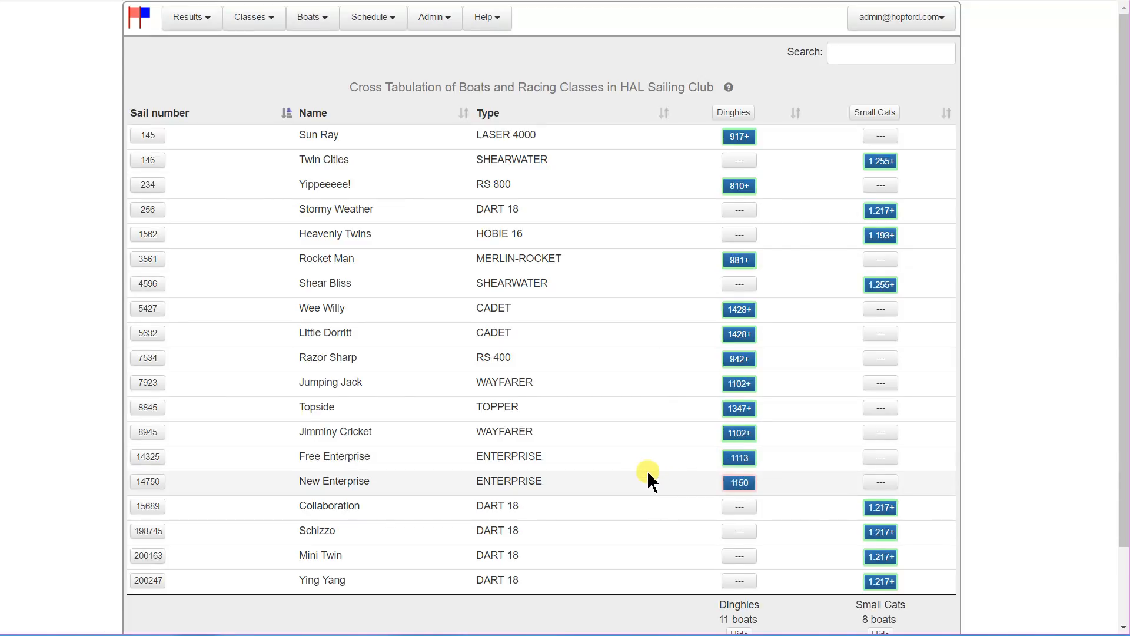
# Step: Open the details of boat 14750 and complete the full names of its owner, helm and crew
pyautogui.click(151, 486)
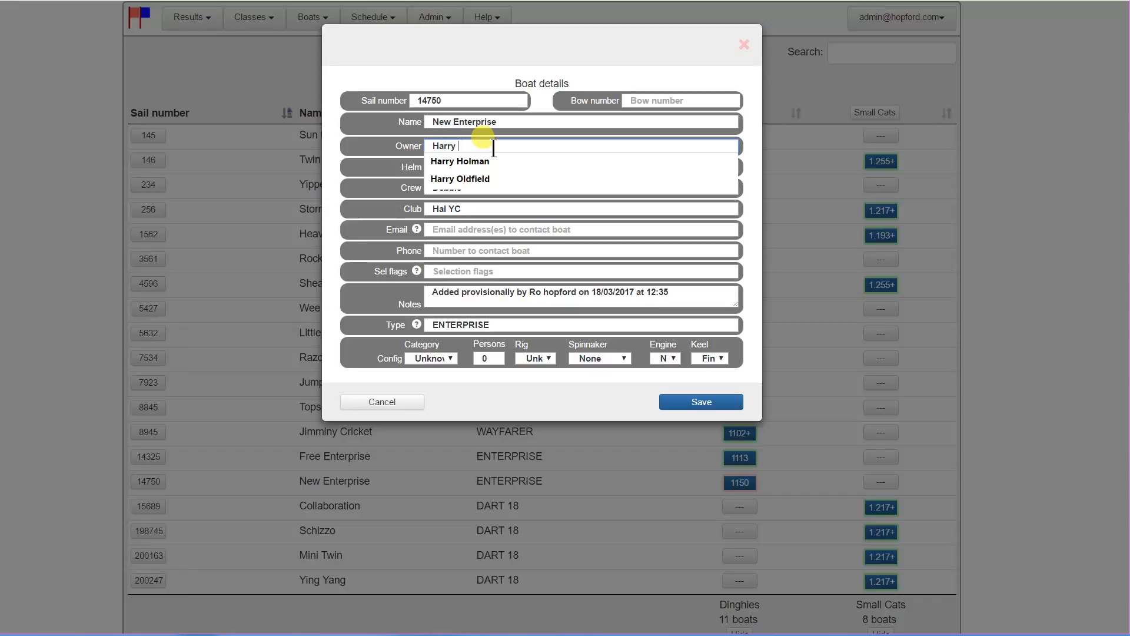
pyautogui.write('H')
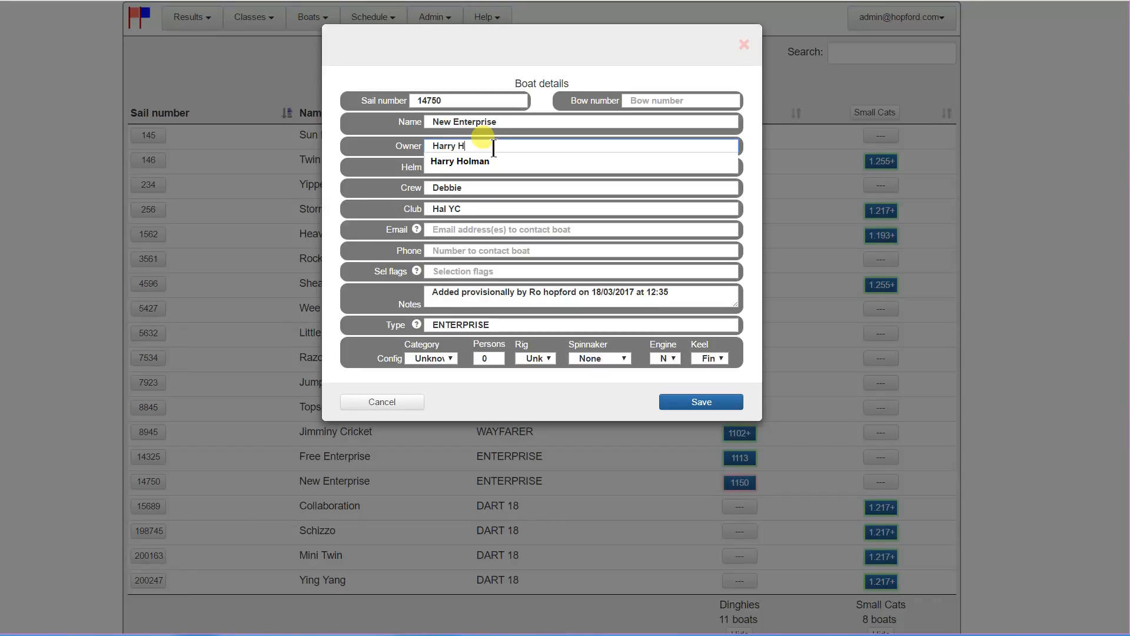
pyautogui.press('Down')
pyautogui.press('Tab')
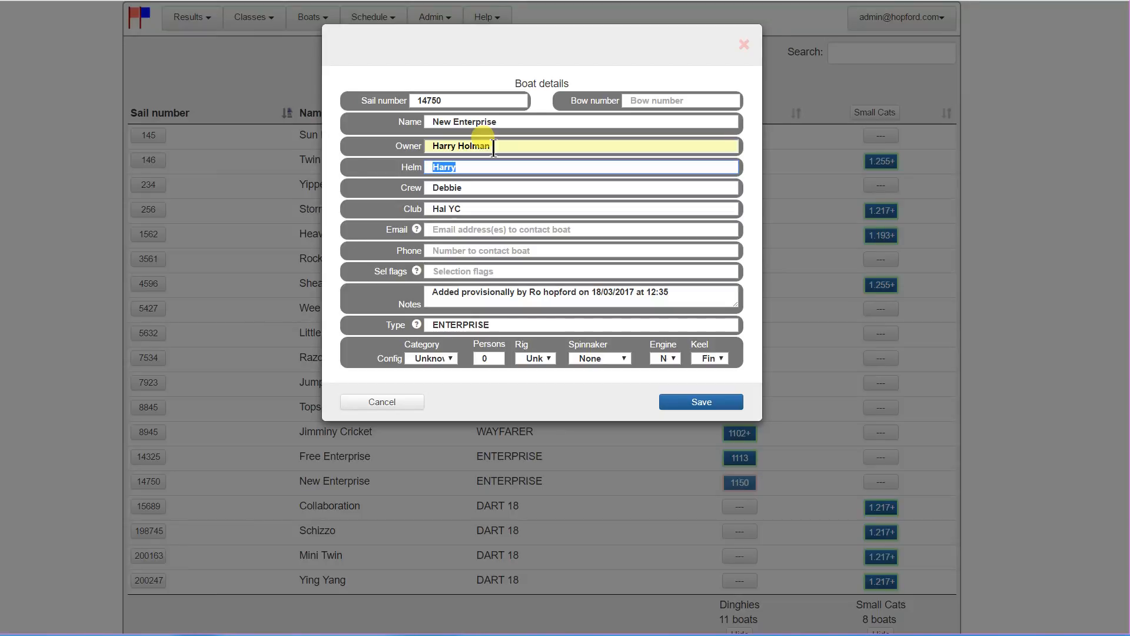
pyautogui.doubleClick(473, 169)
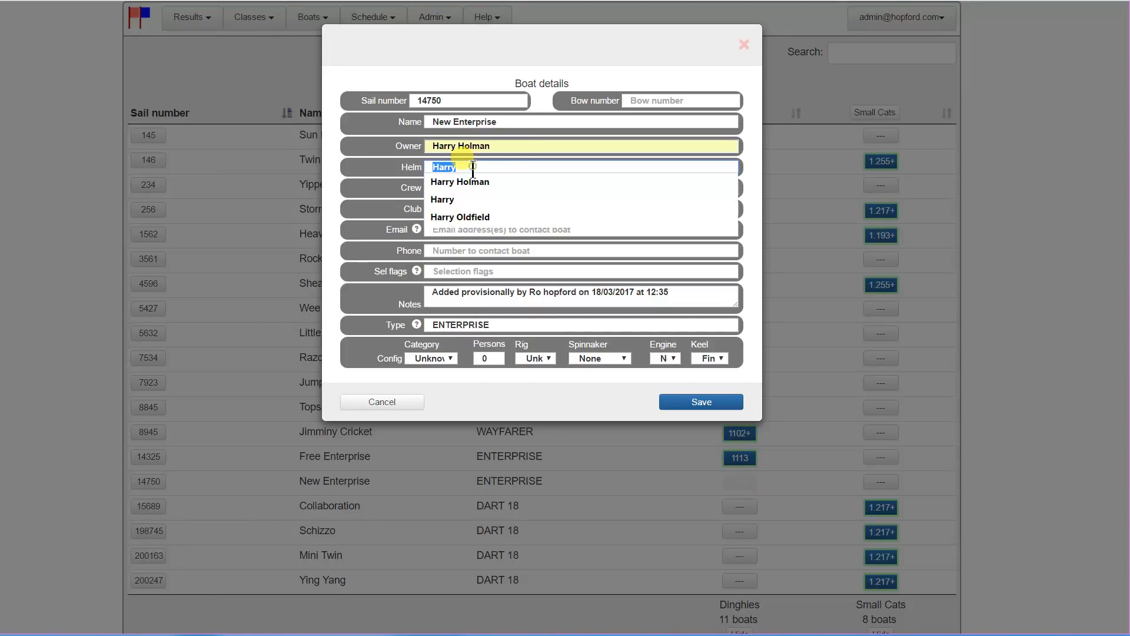
pyautogui.press('Down')
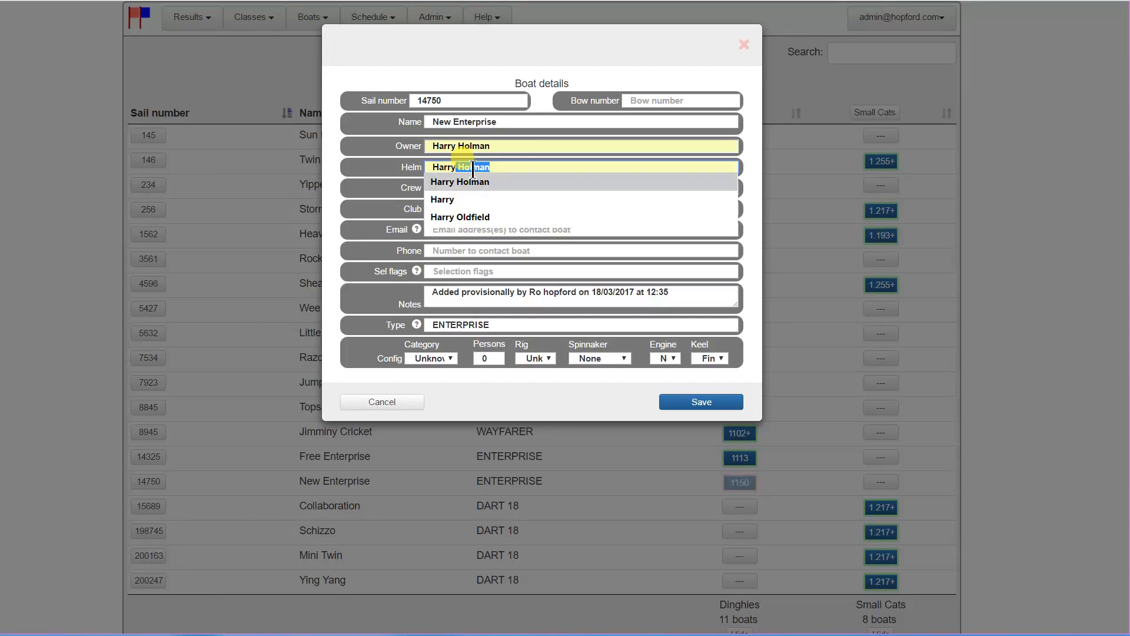
pyautogui.press('Tab')
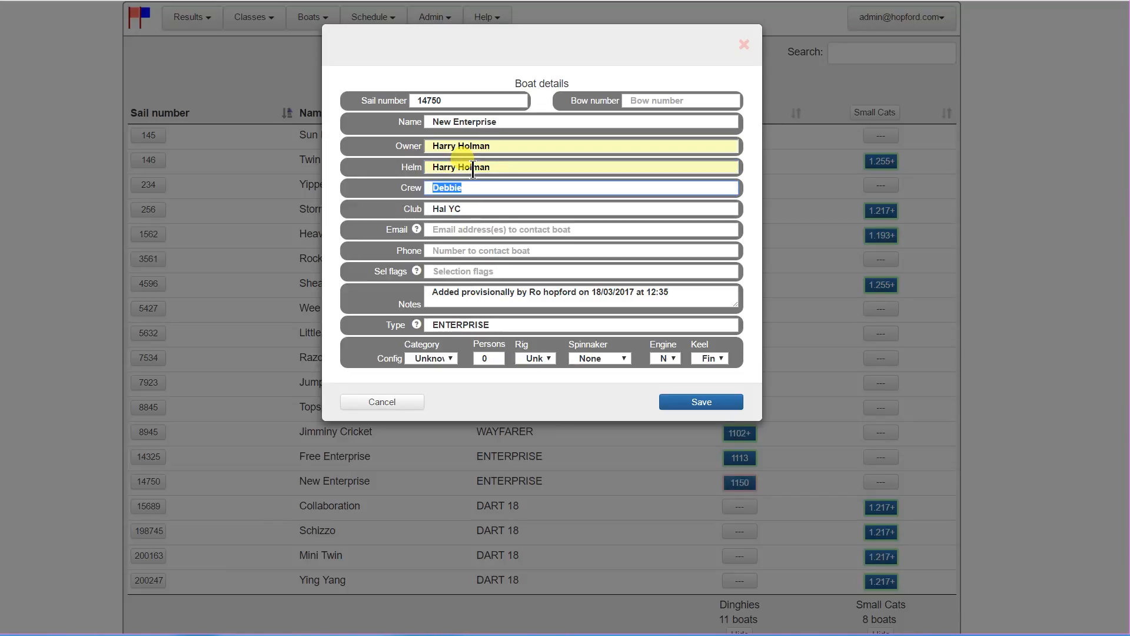
pyautogui.click(493, 186)
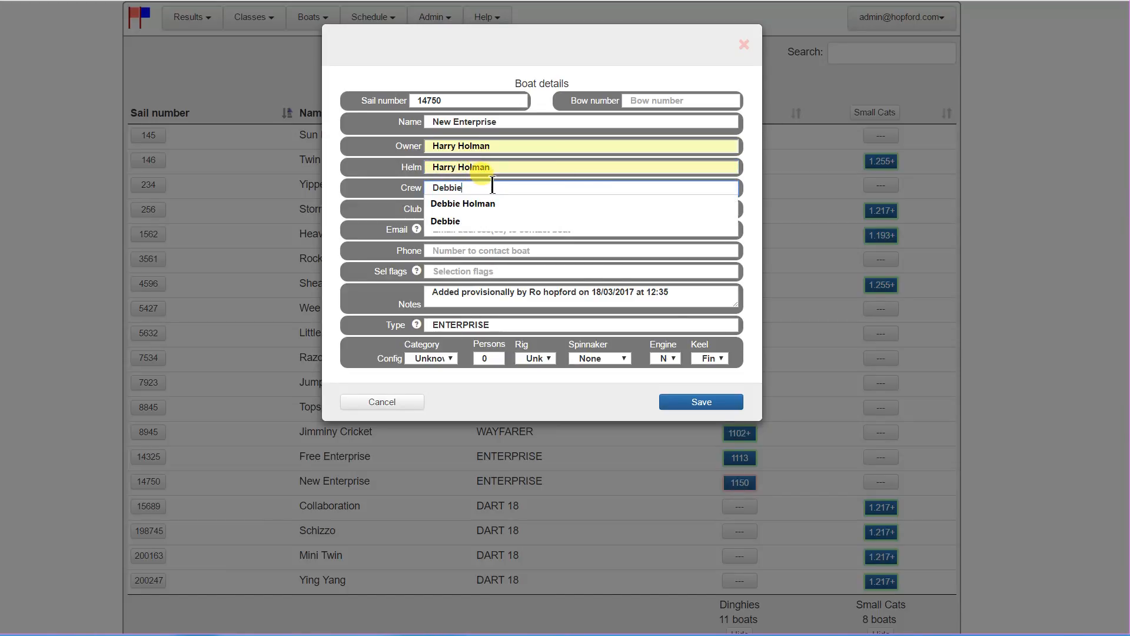
pyautogui.press('Down')
pyautogui.press('Return')
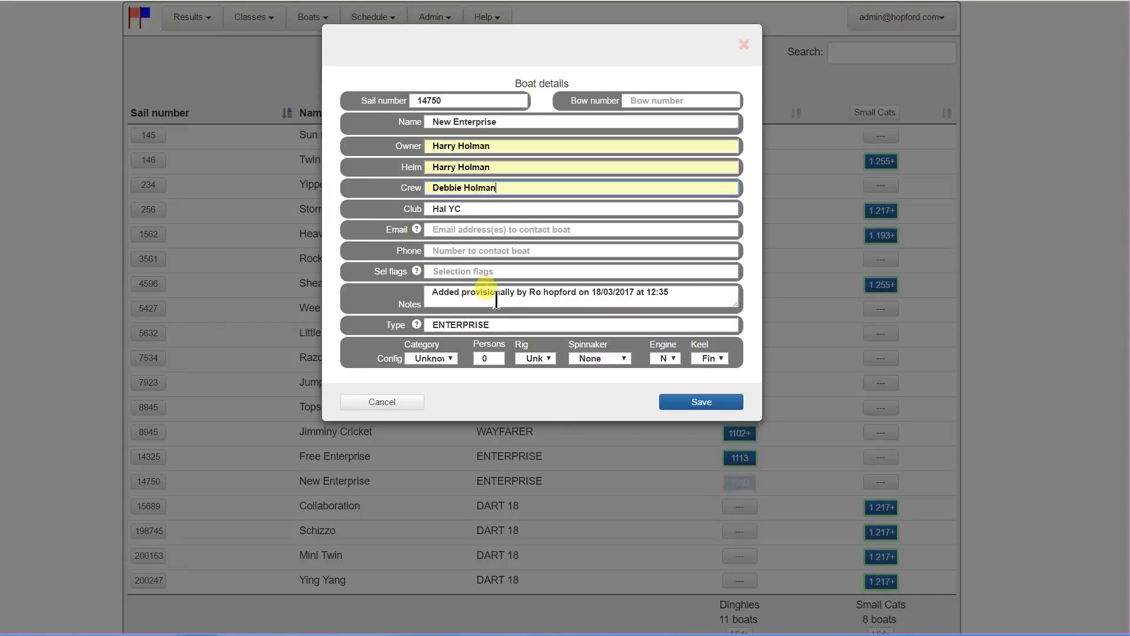
# Step: Set the boat's type to the suggested ENTERPRISE (CB/None/Sloop/None/2/Dinghy) and save the boat details
pyautogui.click(504, 325)
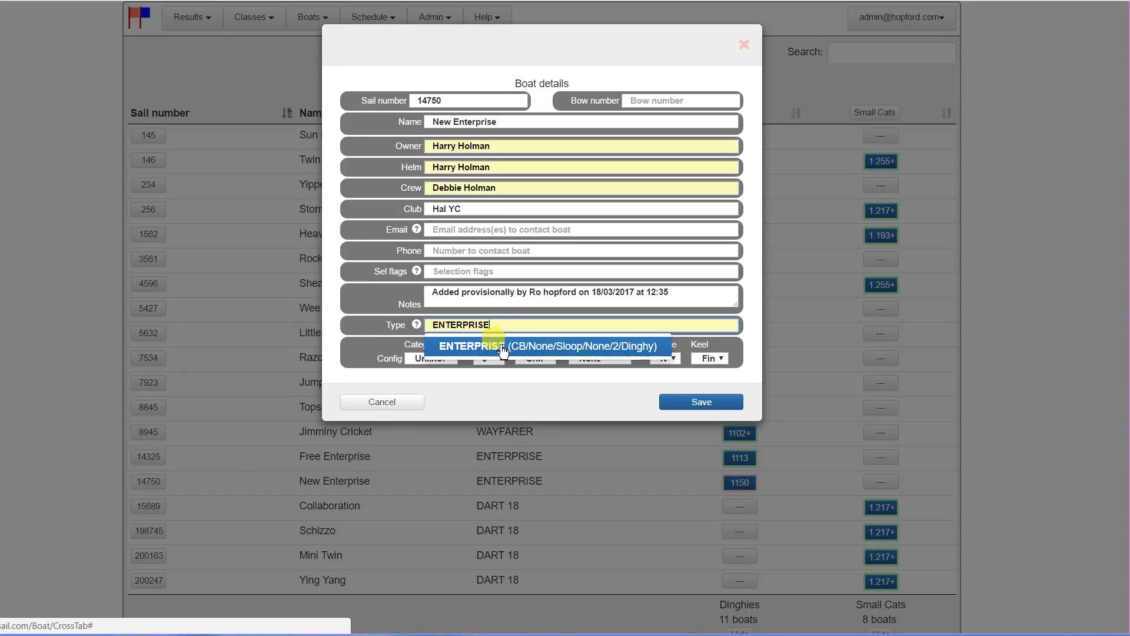
pyautogui.click(506, 347)
pyautogui.click(681, 405)
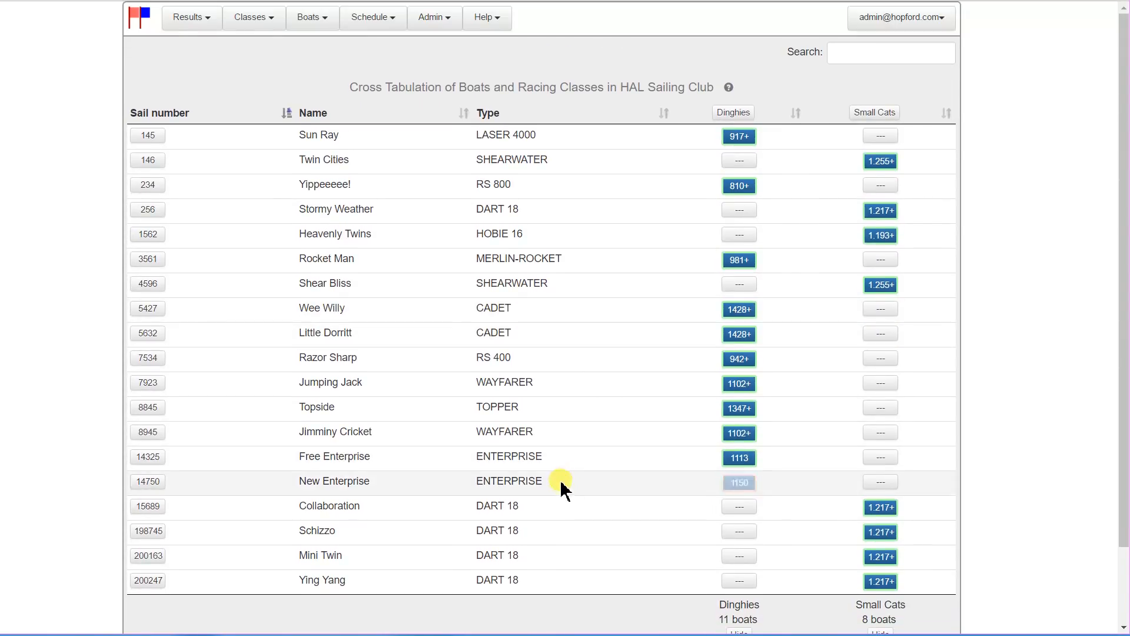
# Step: Set the handicap of boat 14750 in the Dinghies class to 1113 and save it
pyautogui.click(740, 487)
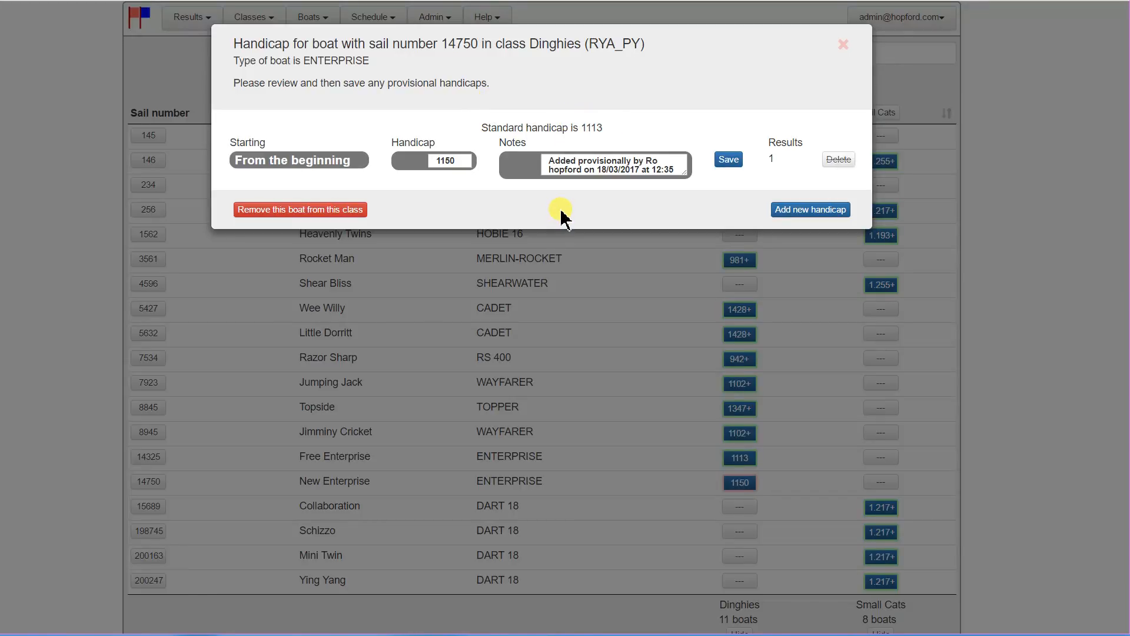
pyautogui.moveTo(464, 161); pyautogui.dragTo(405, 172)
pyautogui.write('1113')
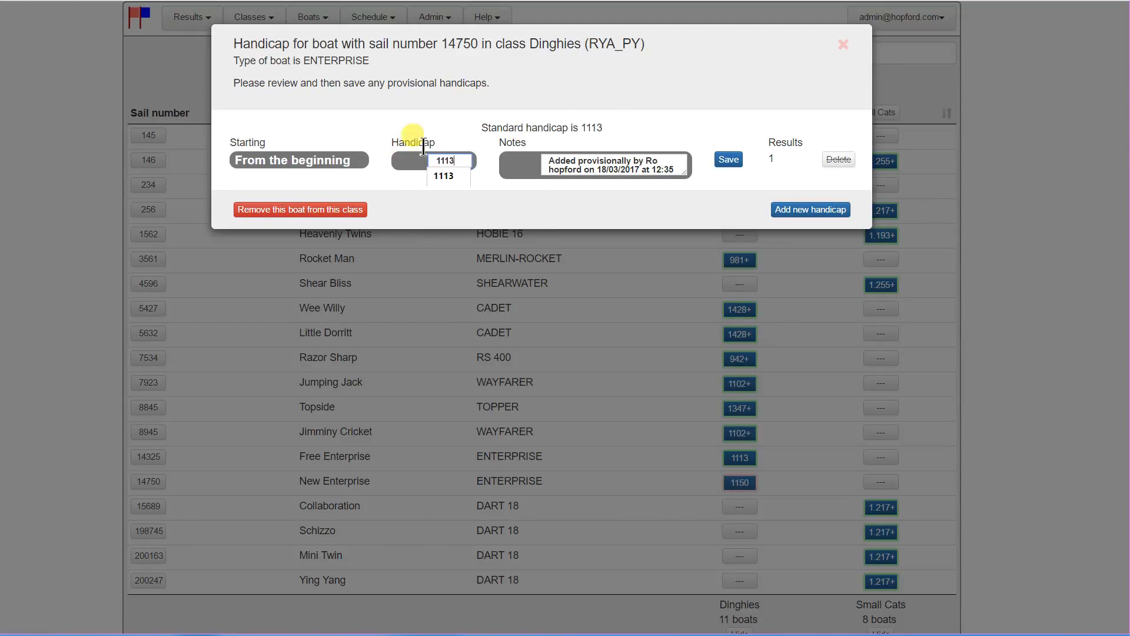
pyautogui.click(729, 159)
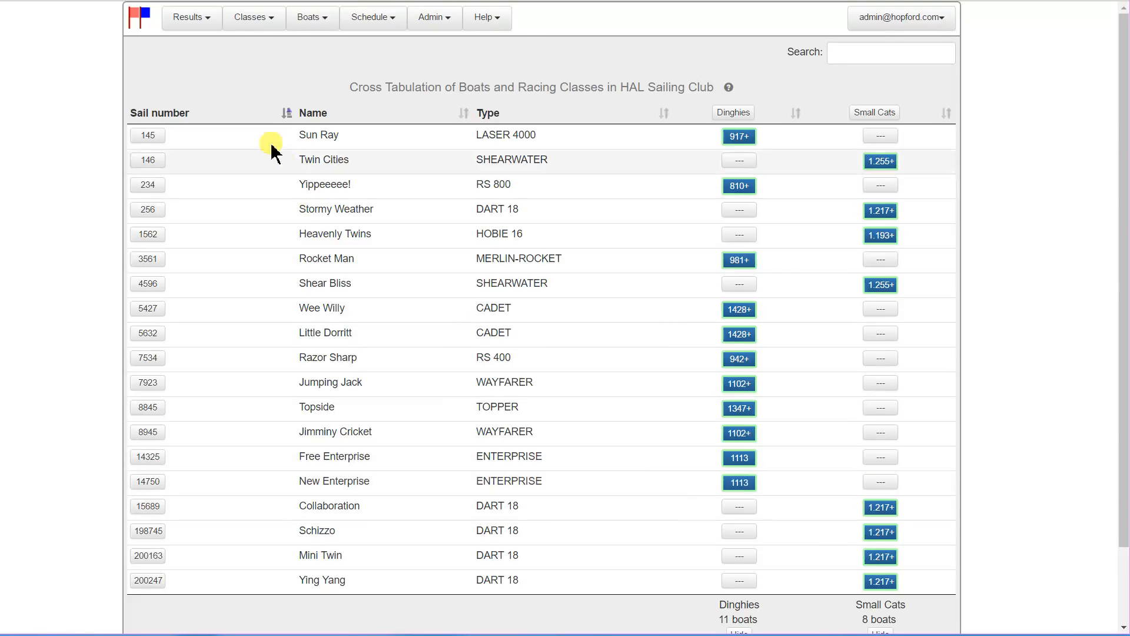
# Step: Review the Dinghies Evening series results, examining the Race 6 table and the overall series results
pyautogui.click(187, 23)
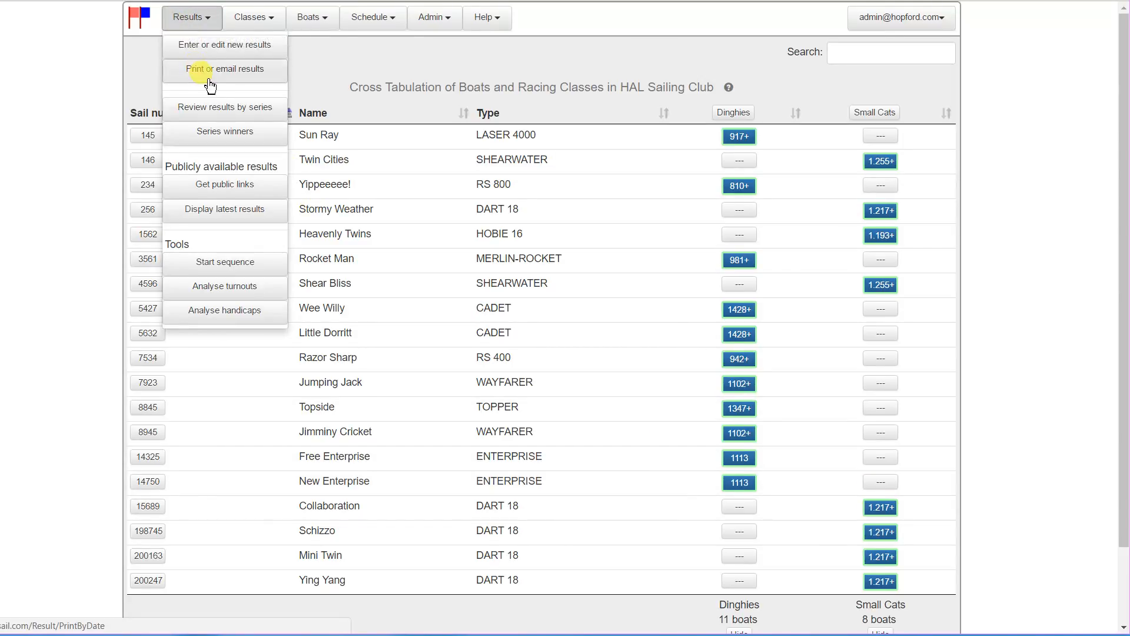
pyautogui.click(219, 110)
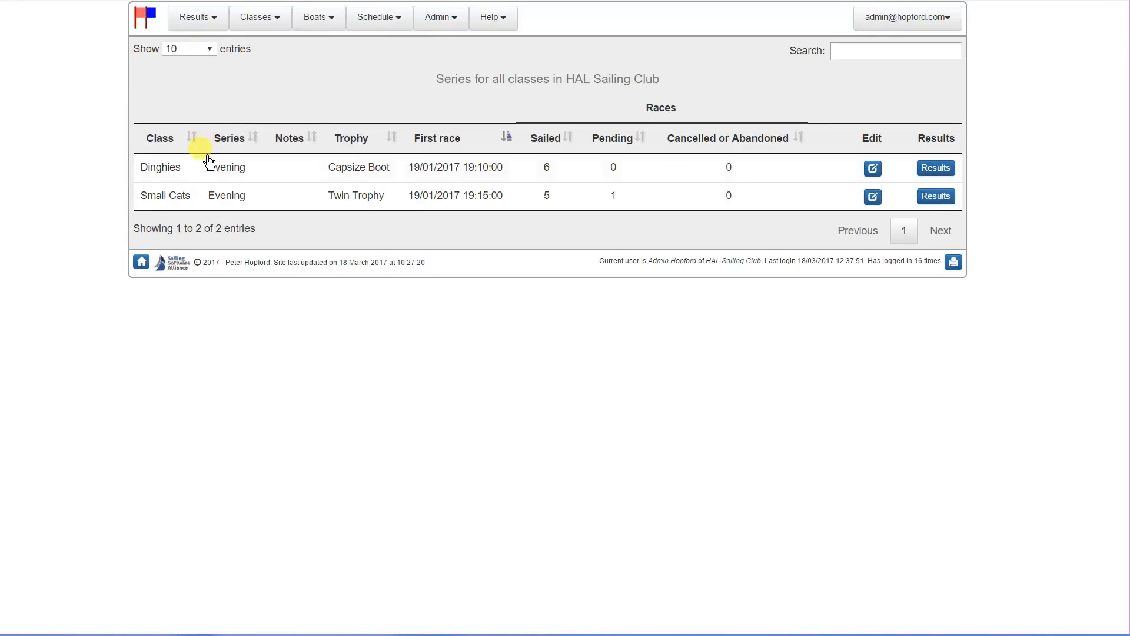
pyautogui.click(935, 168)
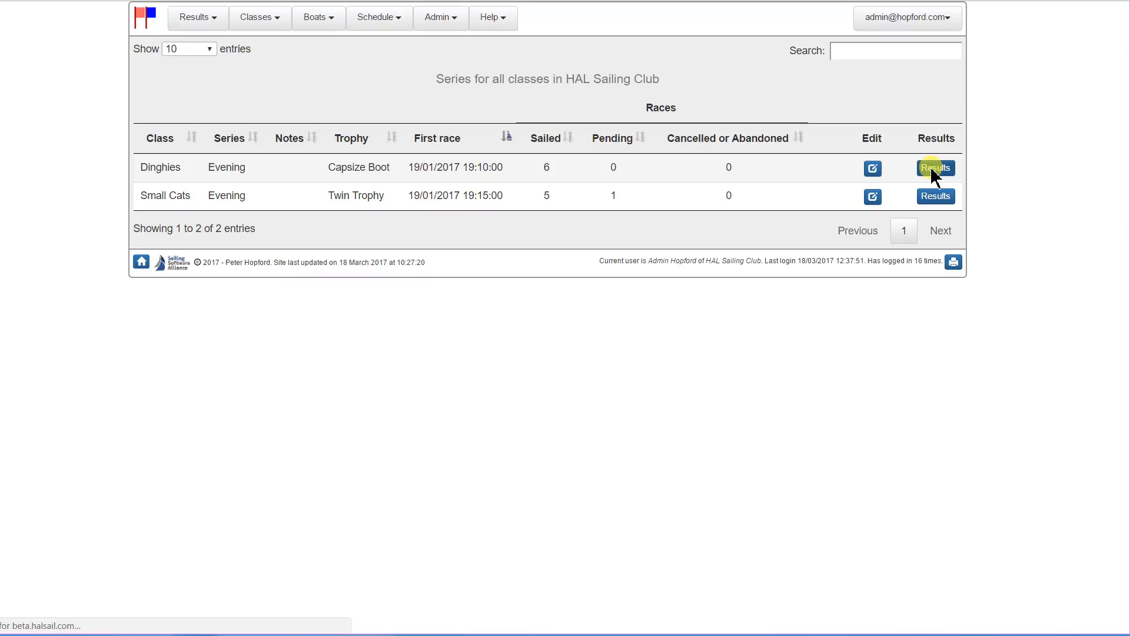
pyautogui.scroll(-5, 733, 213)
pyautogui.scroll(-20, 734, 213)
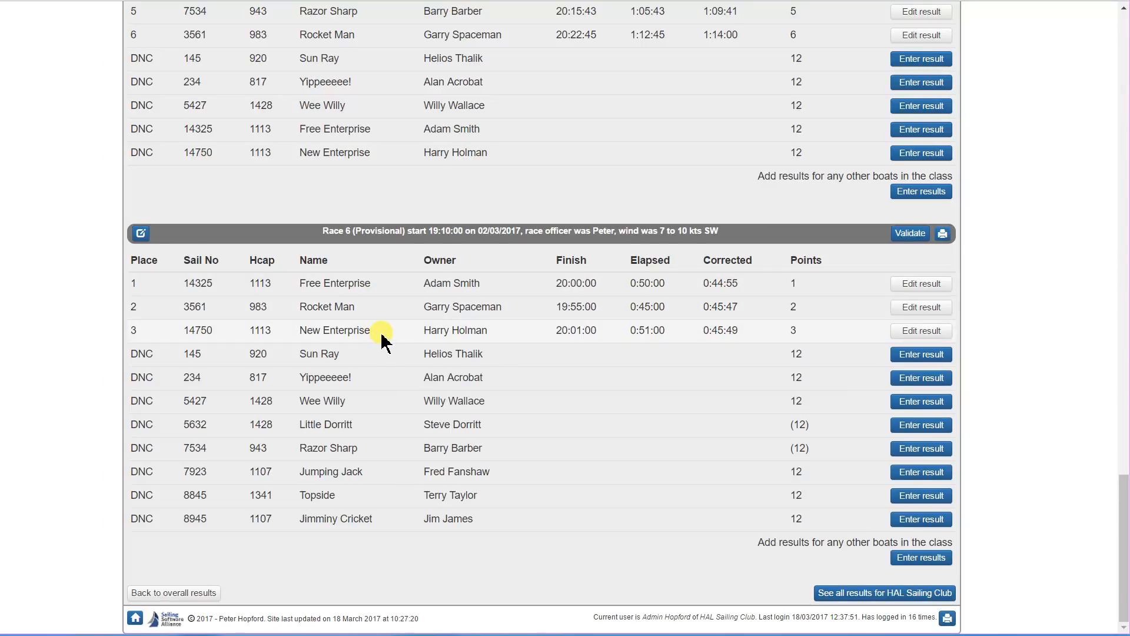
pyautogui.moveTo(1123, 511); pyautogui.dragTo(1127, 41)
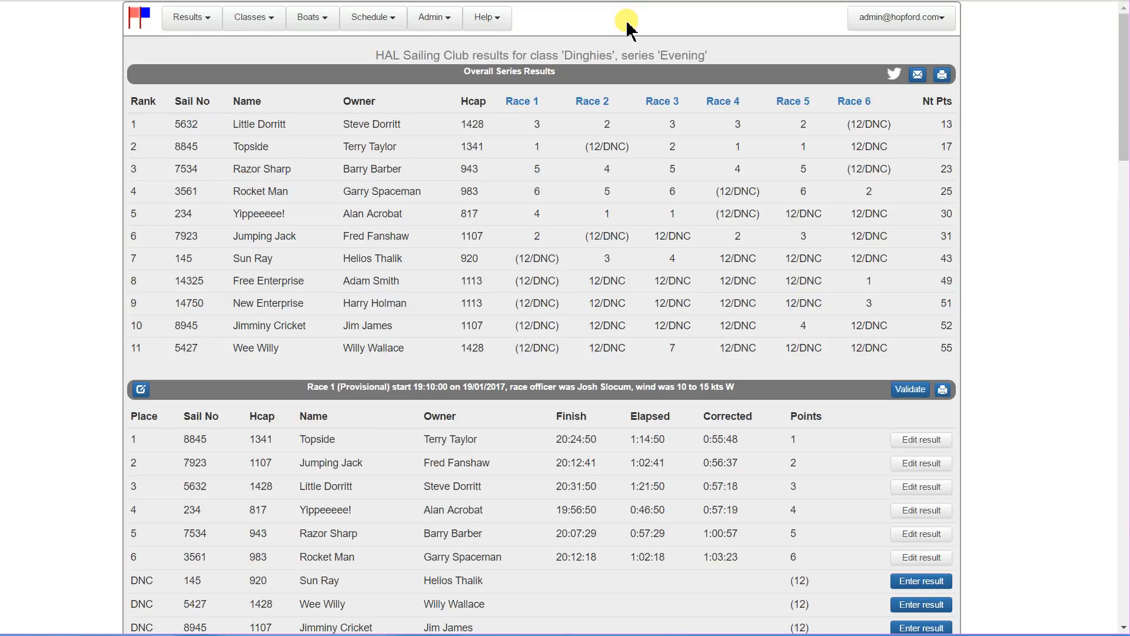
# Step: Set the club's other settings to disallow race officers from adding new boats, and save the change
pyautogui.click(434, 23)
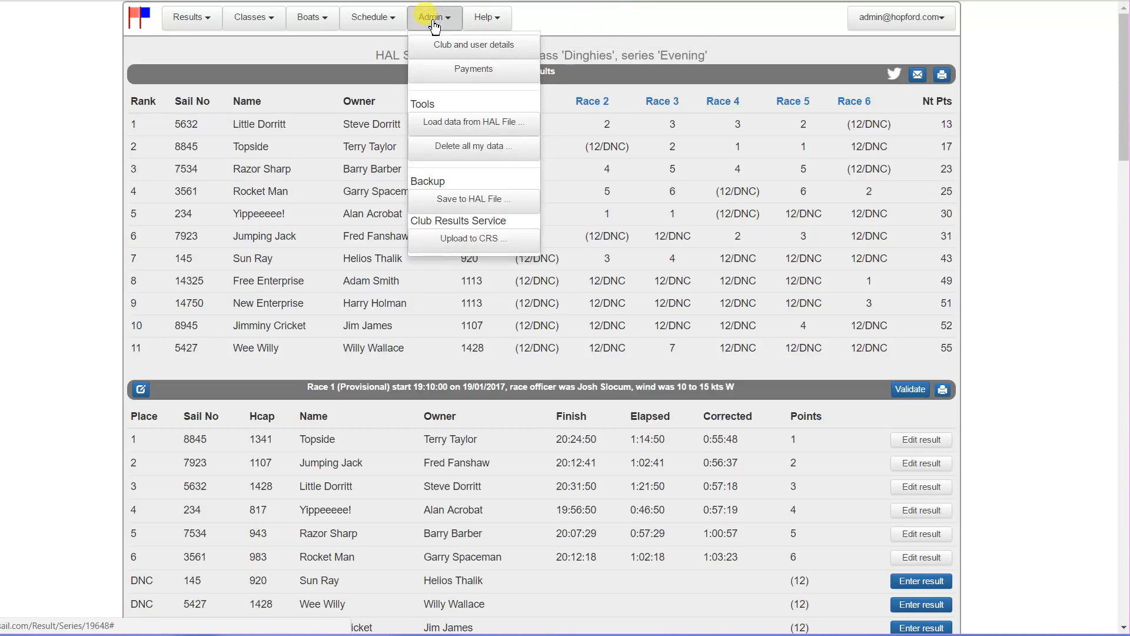
pyautogui.click(455, 52)
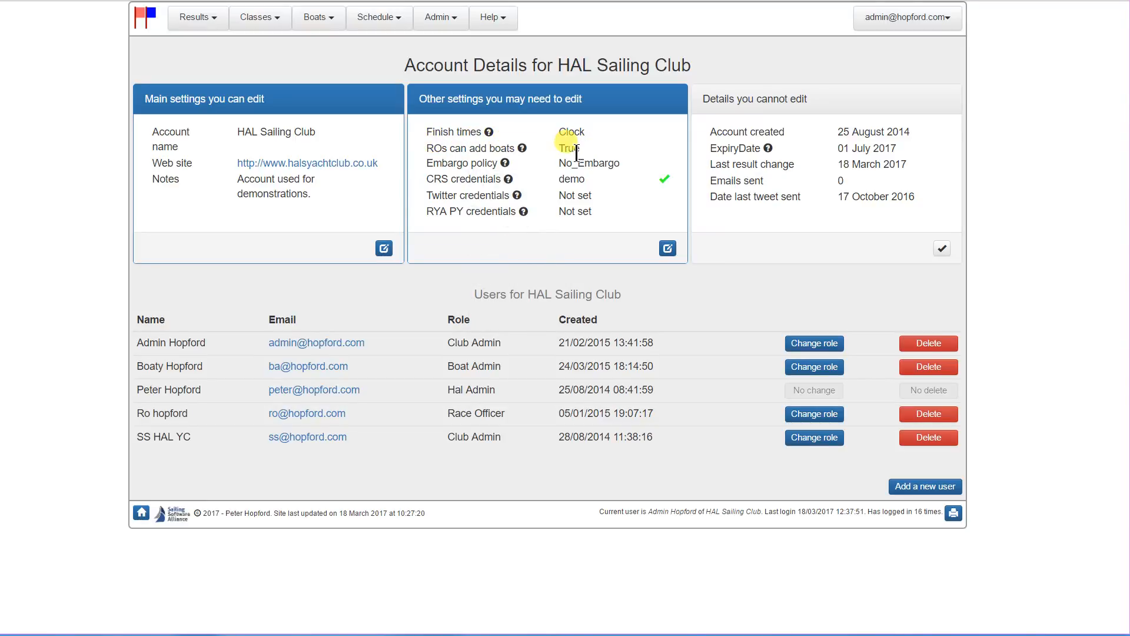
pyautogui.click(667, 248)
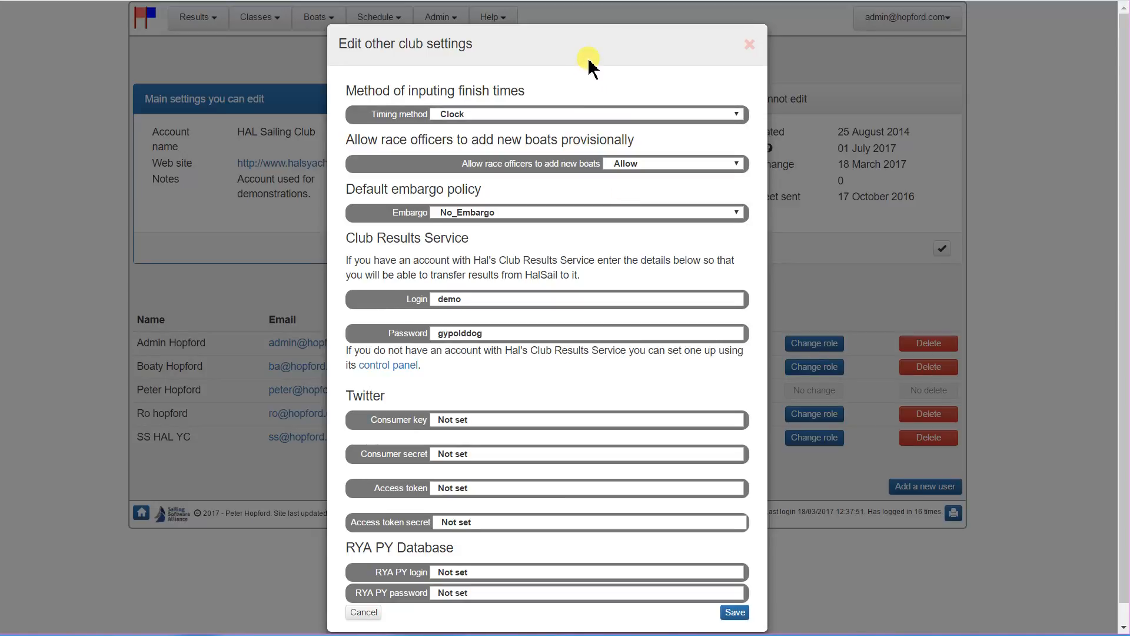
pyautogui.click(737, 165)
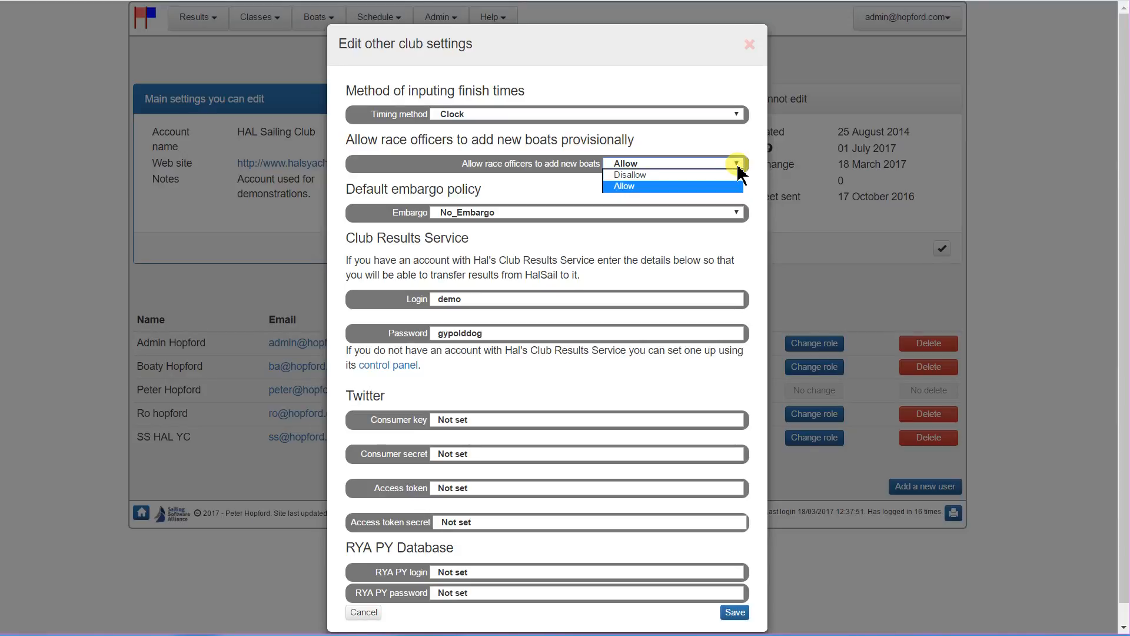
pyautogui.click(680, 174)
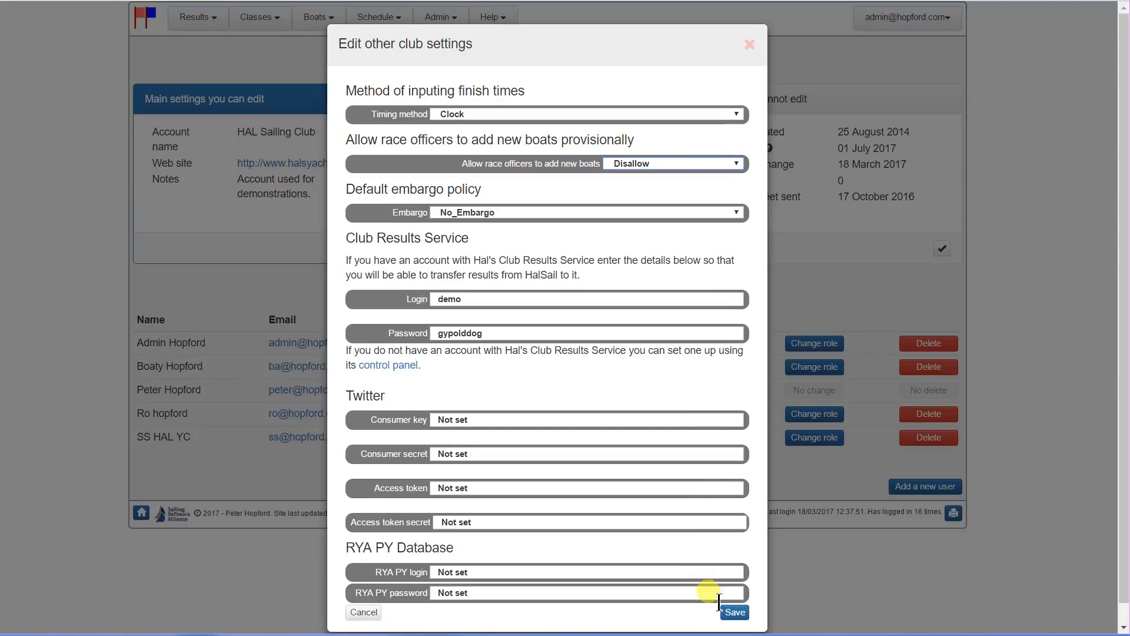
pyautogui.click(734, 612)
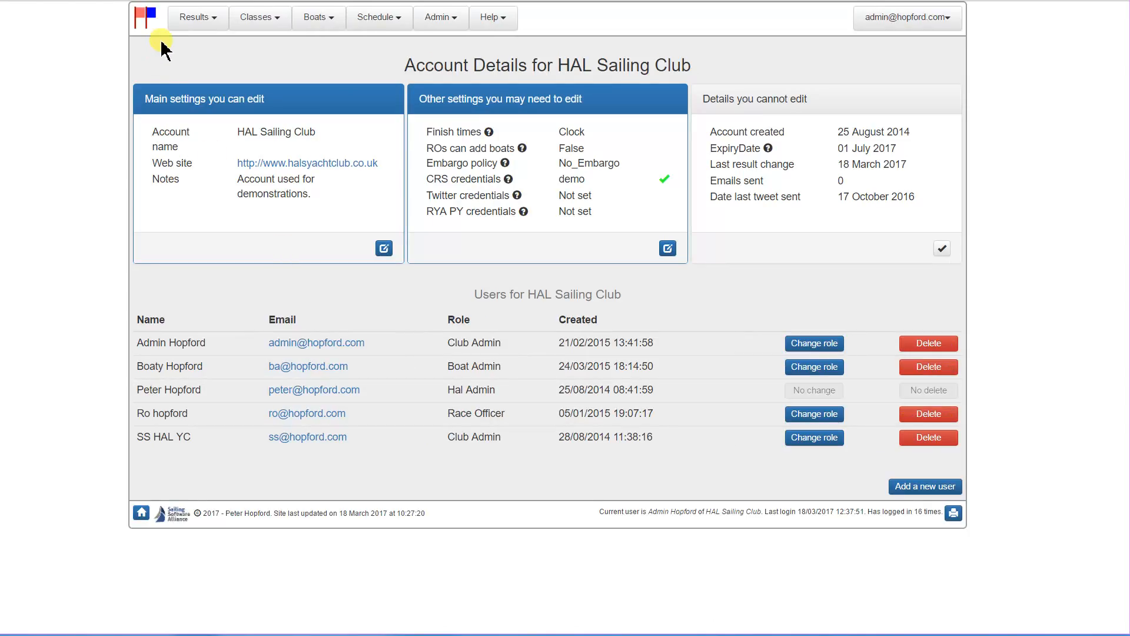
# Step: Open results entry for the Dinghies and Small Cats Race_6 races and check whether adding a boat is offered
pyautogui.click(188, 25)
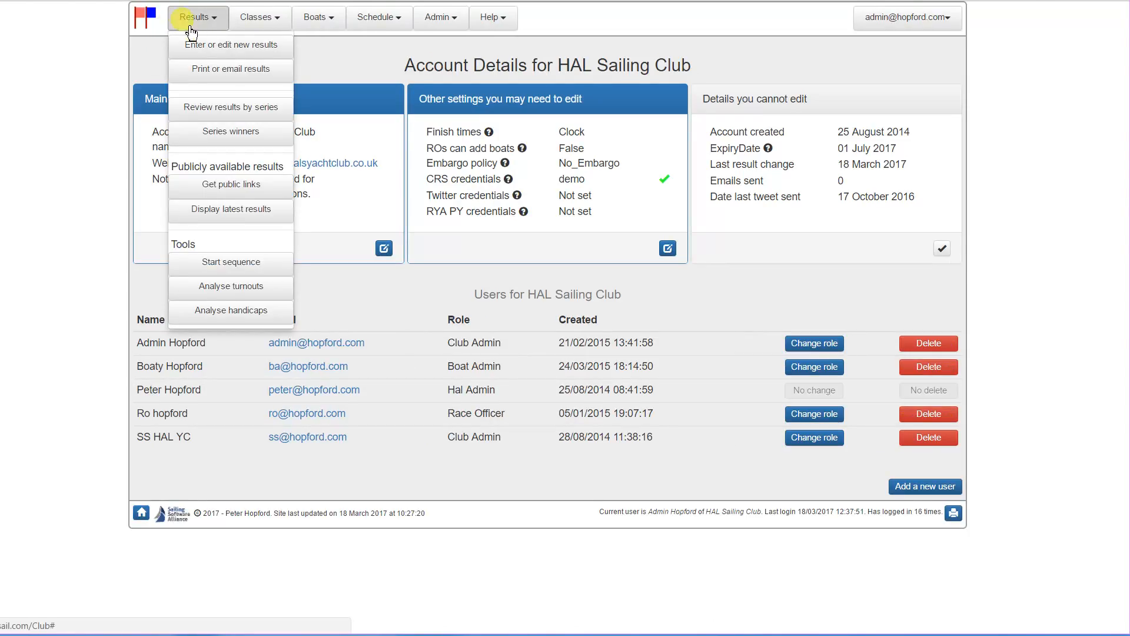
pyautogui.click(200, 44)
pyautogui.click(143, 155)
pyautogui.click(144, 182)
pyautogui.click(774, 224)
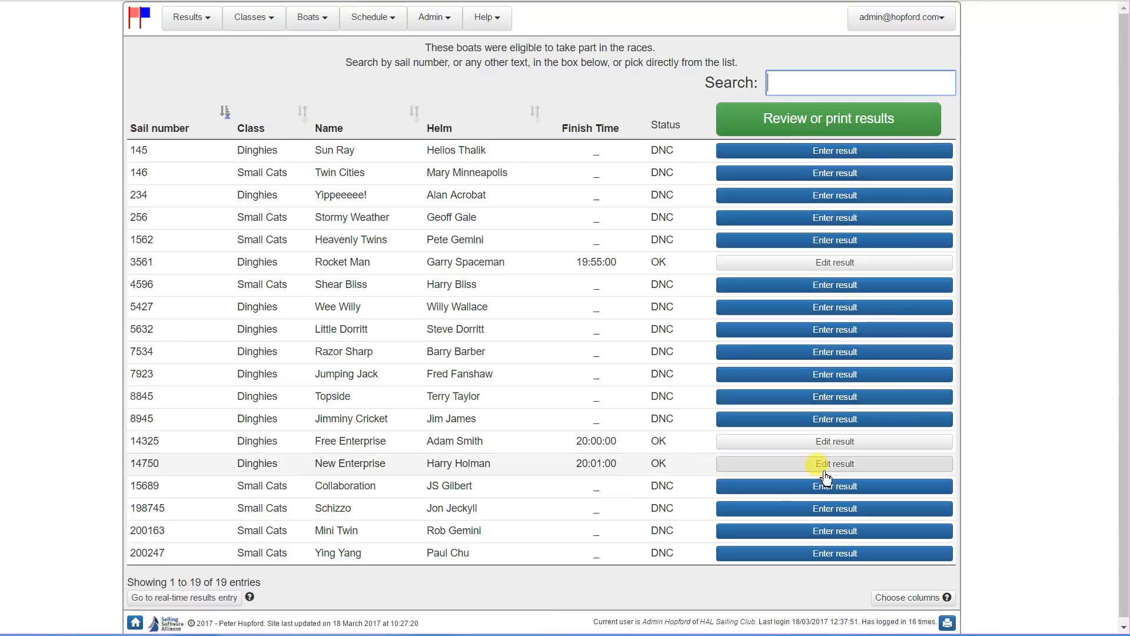
pyautogui.scroll(-1, 819, 492)
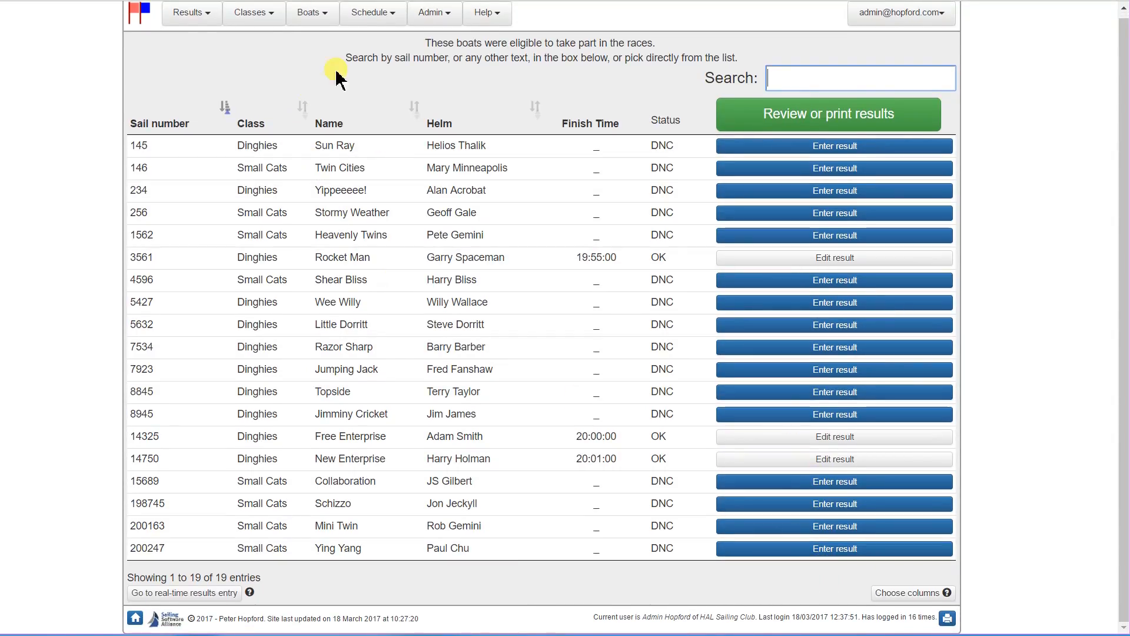
# Step: Set the club's other settings to allow race officers to add new boats, and save the change
pyautogui.click(426, 18)
pyautogui.click(443, 36)
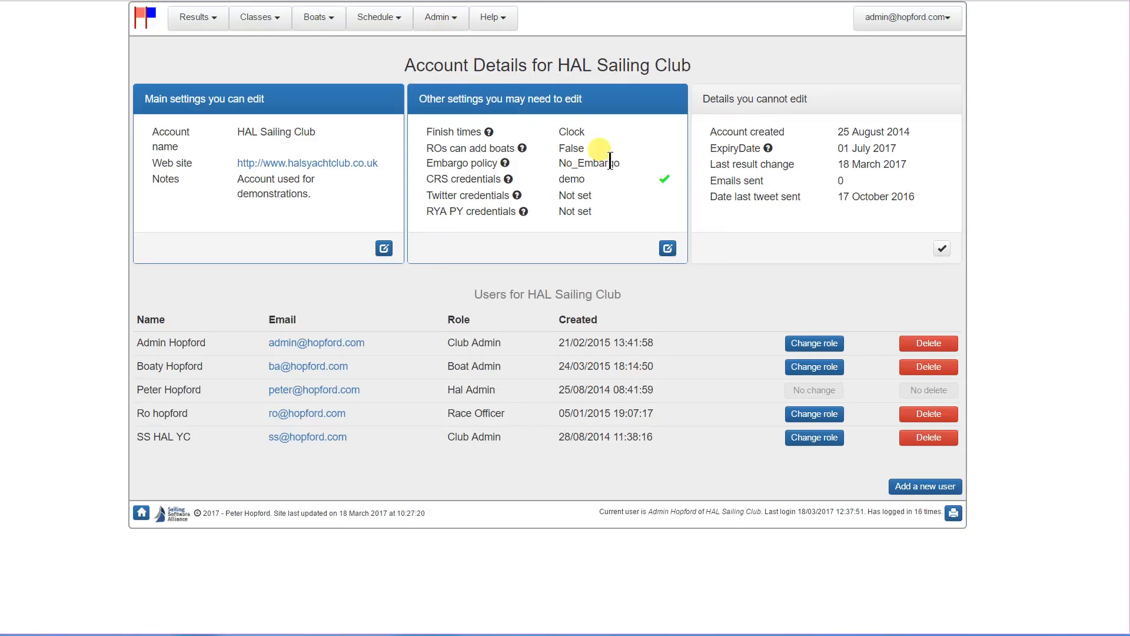
pyautogui.click(668, 248)
pyautogui.click(722, 164)
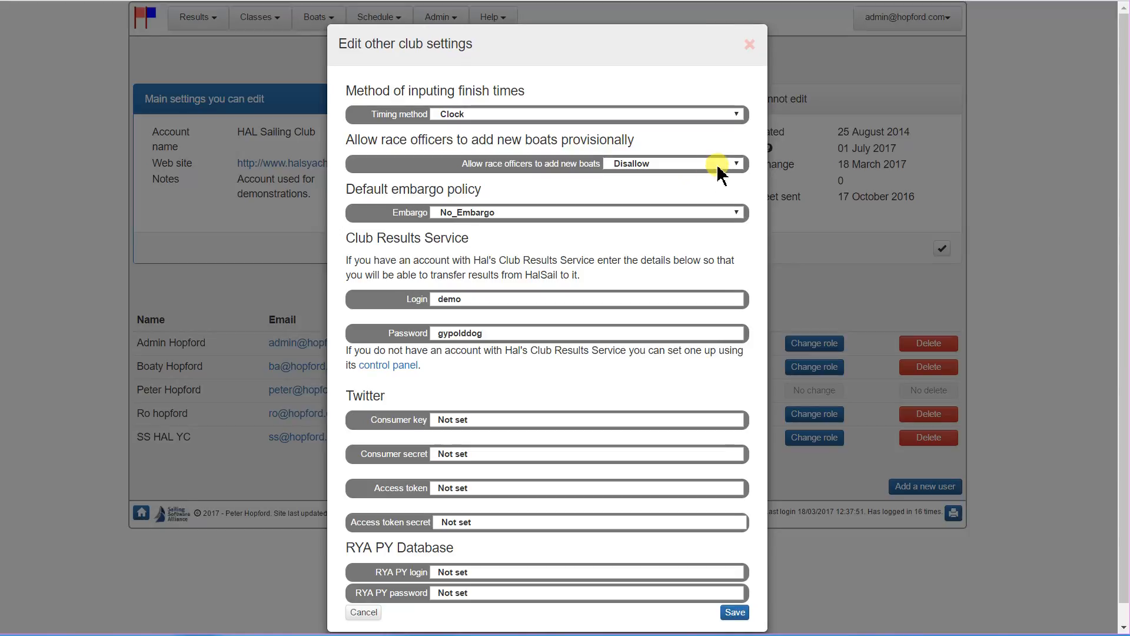
pyautogui.click(680, 187)
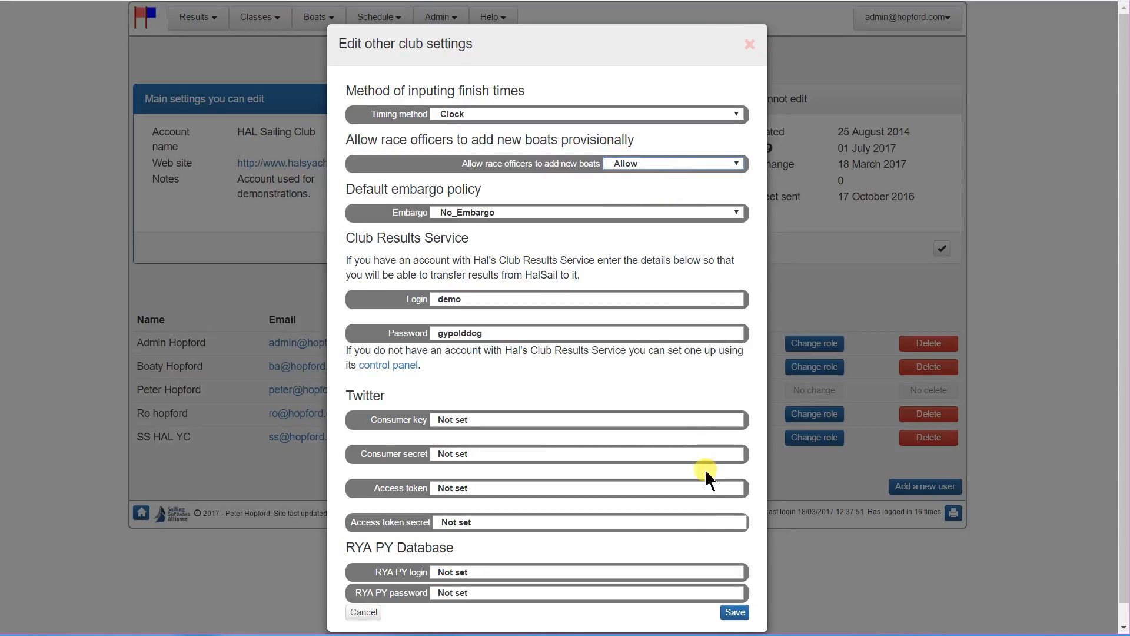
pyautogui.click(735, 613)
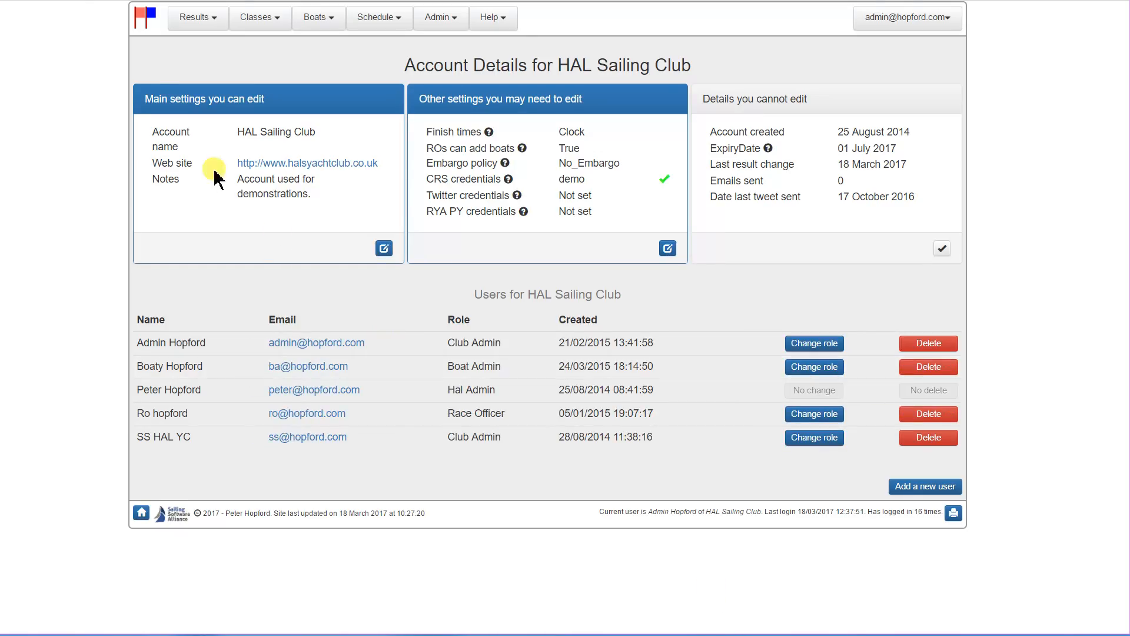
# Step: Reopen results entry for both Evening Race_6 races on 2 Mar 2017 to check for the option to add a boat
pyautogui.click(184, 18)
pyautogui.click(197, 46)
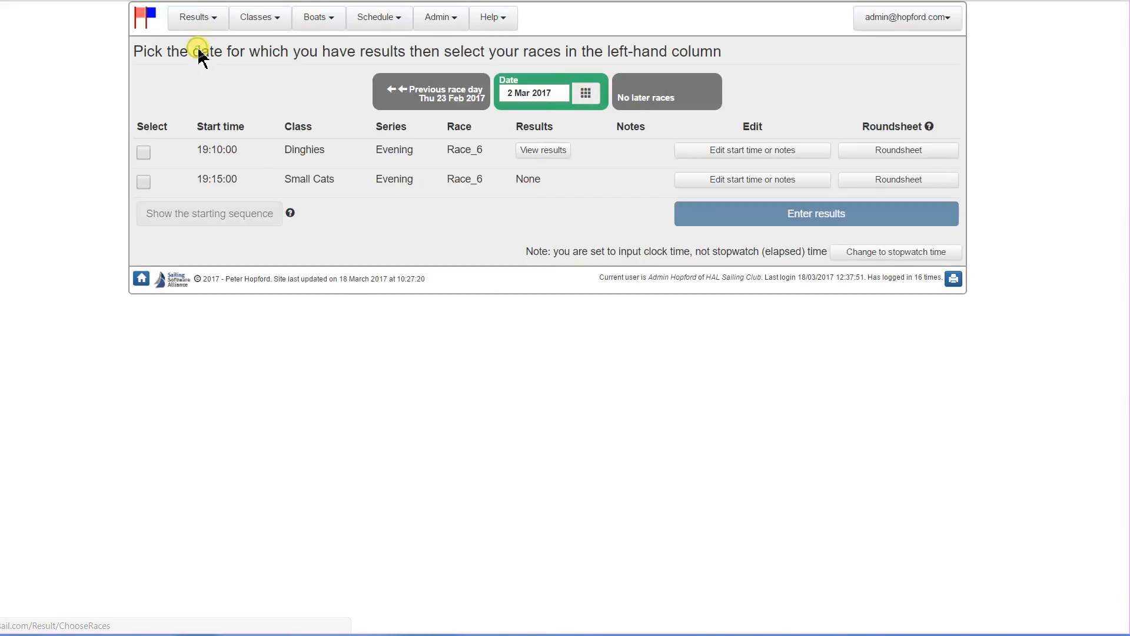
pyautogui.click(143, 152)
pyautogui.click(143, 182)
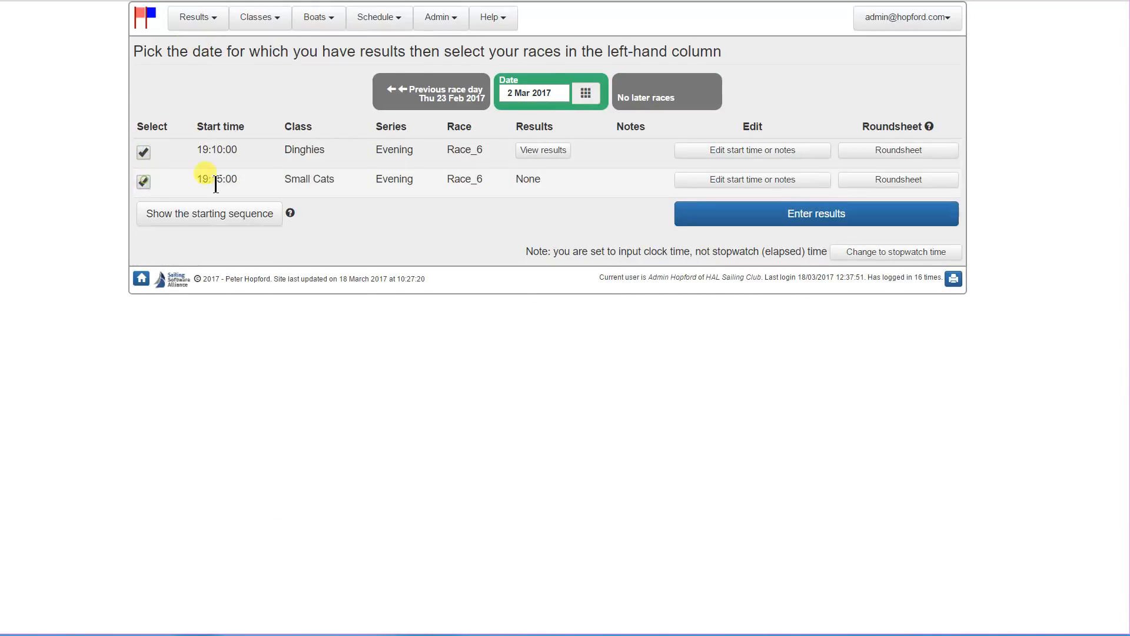
pyautogui.click(760, 217)
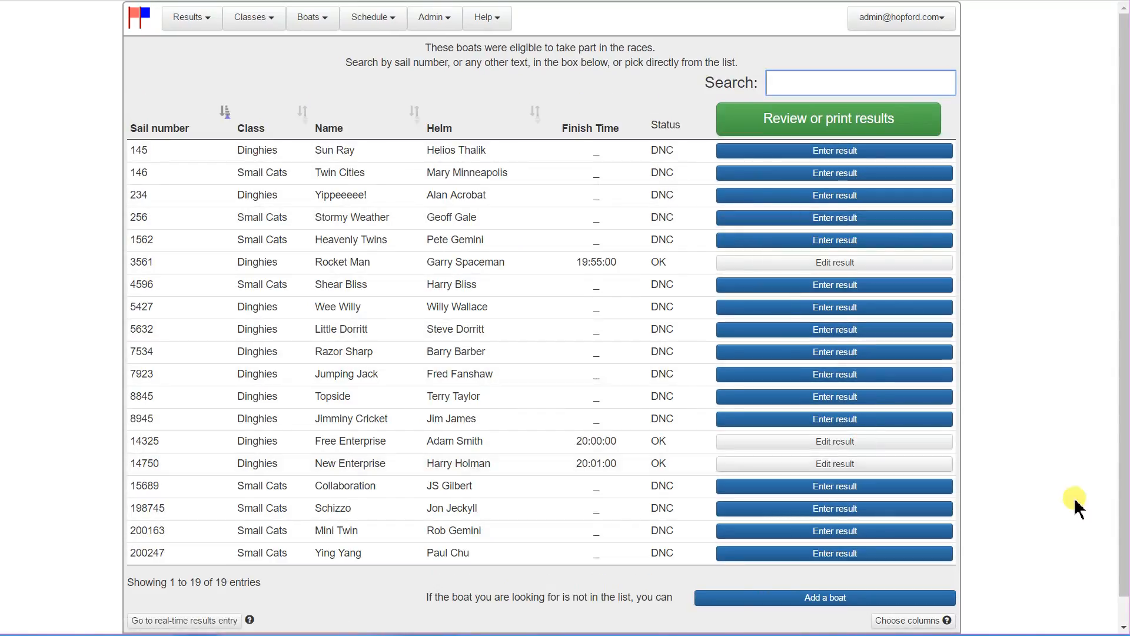